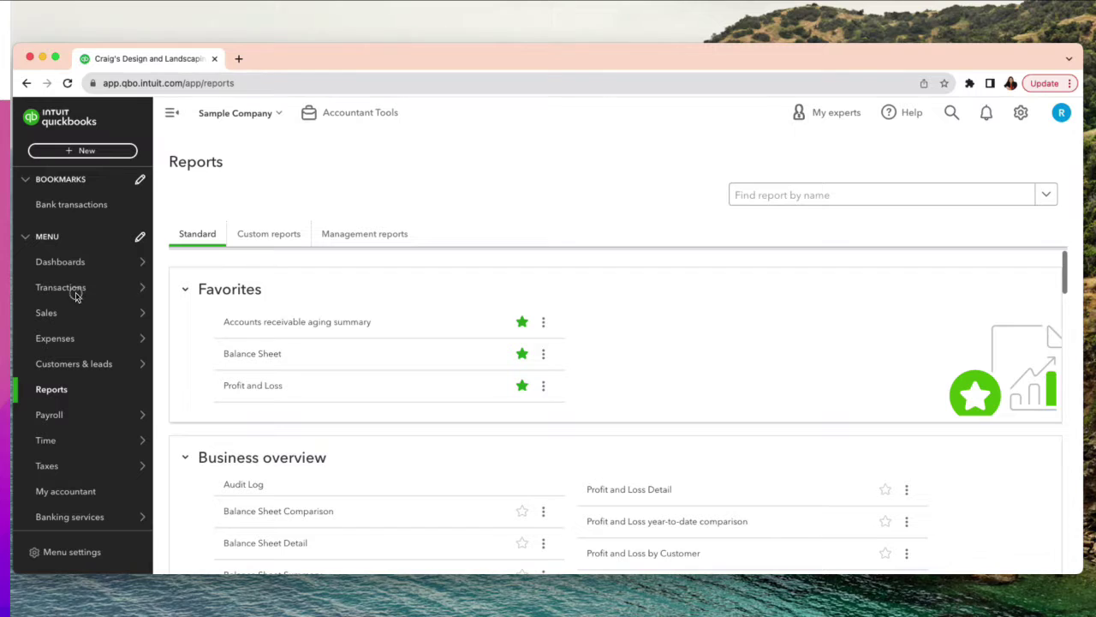
- Go to the bank transactions and look over the Checking account's transactions awaiting review
{"action": "mouse_move", "coordinate": [73, 289]}
{"action": "left_click", "coordinate": [190, 289]}
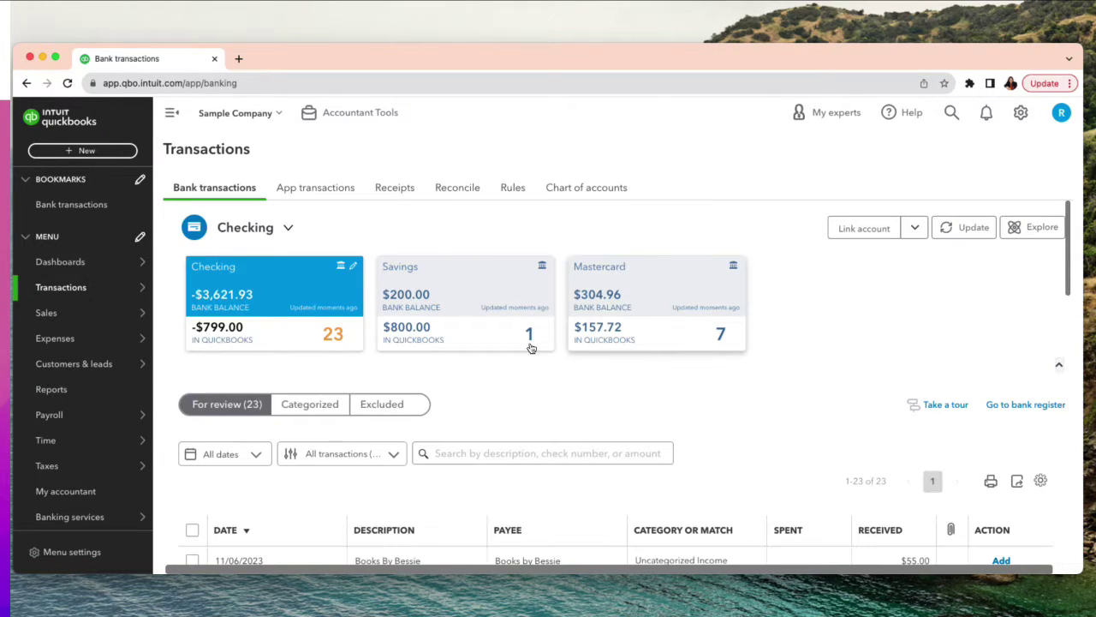
{"action": "scroll", "coordinate": [724, 322], "scroll_direction": "down", "scroll_amount": 3}
{"action": "scroll", "coordinate": [719, 304], "scroll_direction": "down", "scroll_amount": 5}
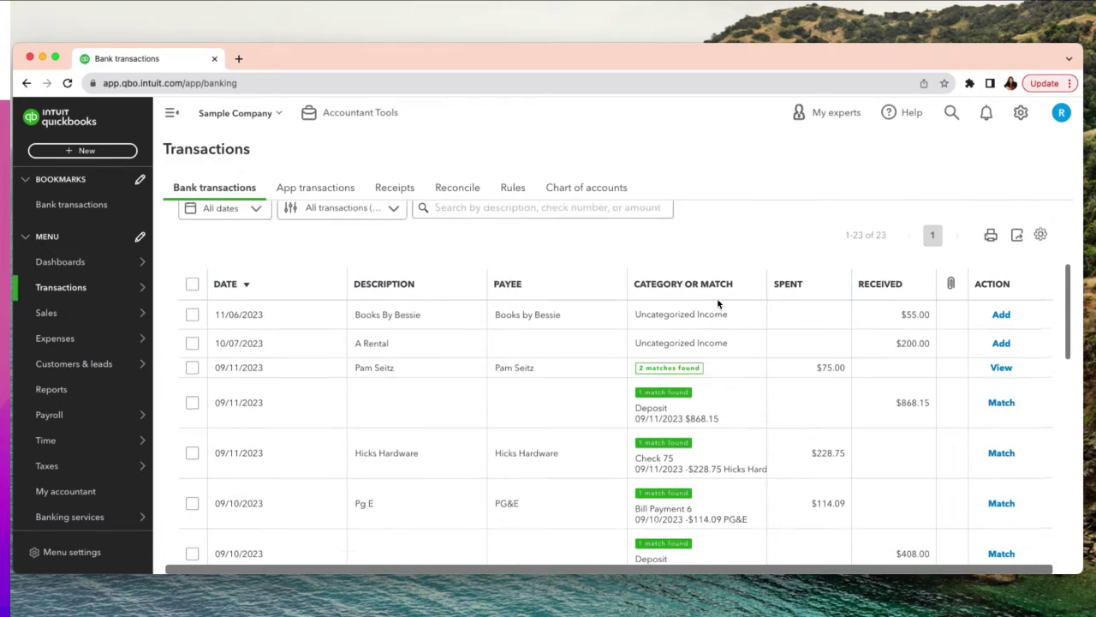
{"action": "scroll", "coordinate": [712, 298], "scroll_direction": "down", "scroll_amount": 2}
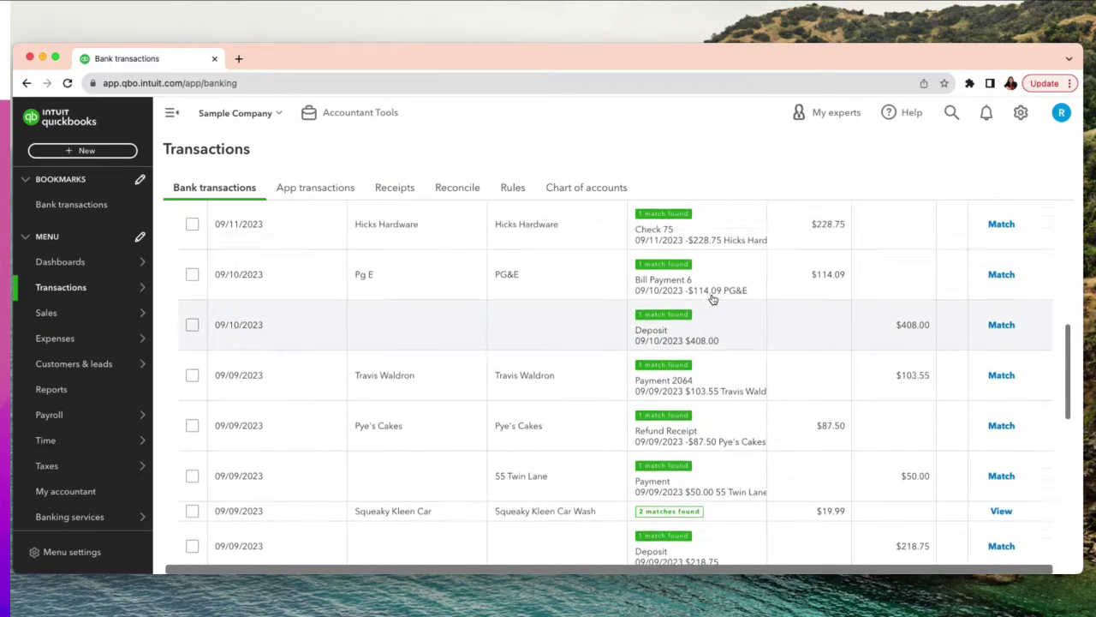
{"action": "scroll", "coordinate": [710, 300], "scroll_direction": "up", "scroll_amount": 6}
- Undo the categorization of both A Rental expenses, dated 10/07/2023 and 09/14/2023, in the categorized transactions
{"action": "left_click", "coordinate": [303, 277]}
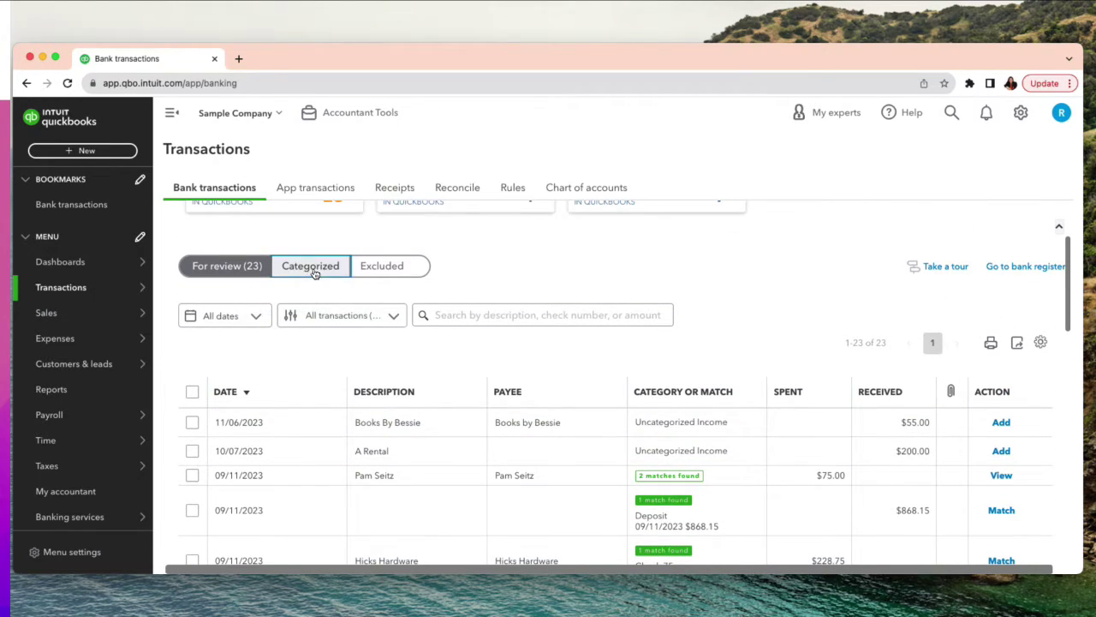
{"action": "scroll", "coordinate": [492, 488], "scroll_direction": "down", "scroll_amount": 1}
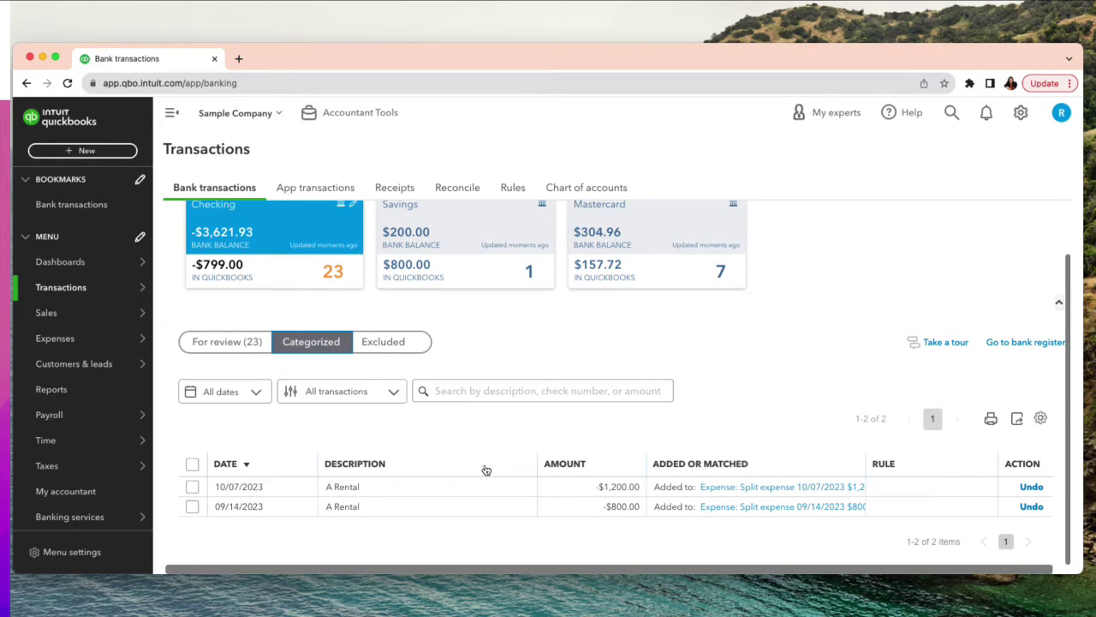
{"action": "mouse_move", "coordinate": [130, 462]}
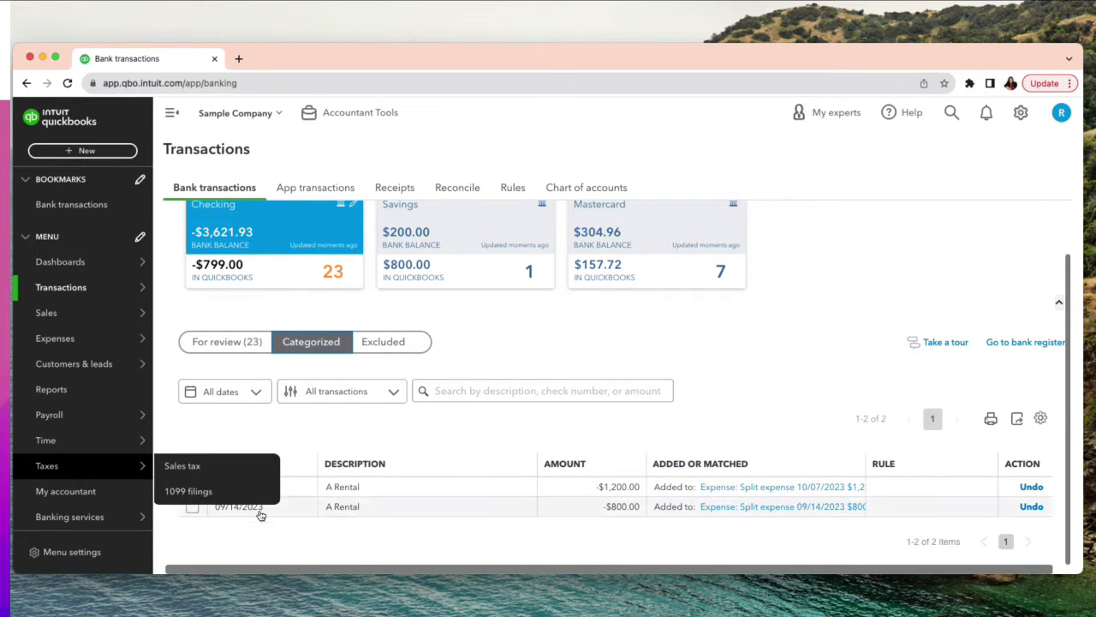
{"action": "left_click", "coordinate": [192, 487]}
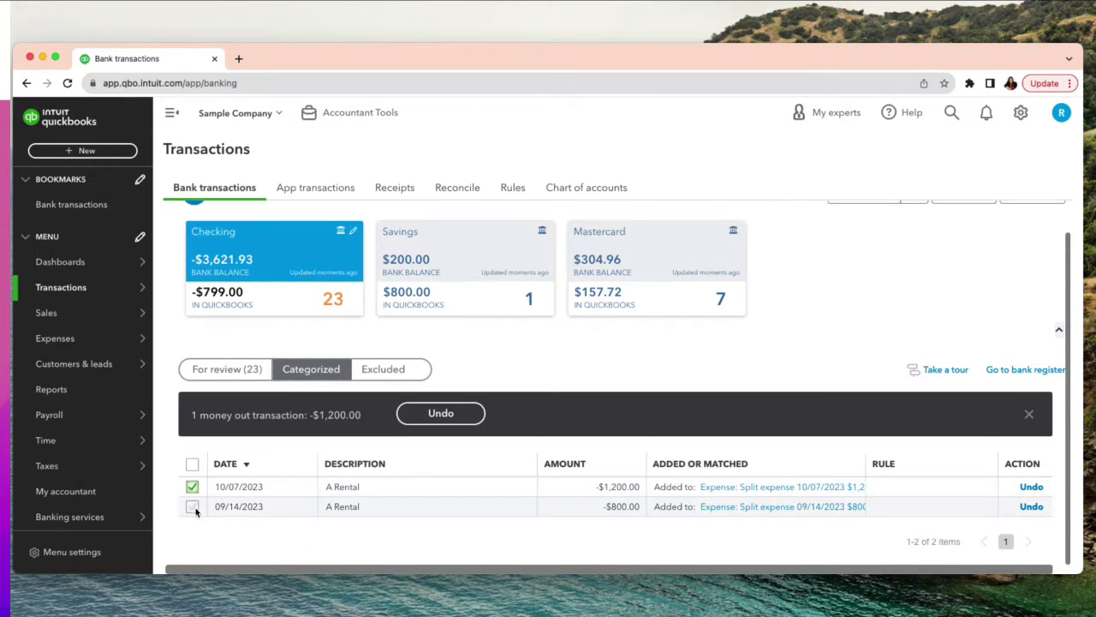
{"action": "left_click", "coordinate": [192, 506]}
{"action": "left_click", "coordinate": [446, 413]}
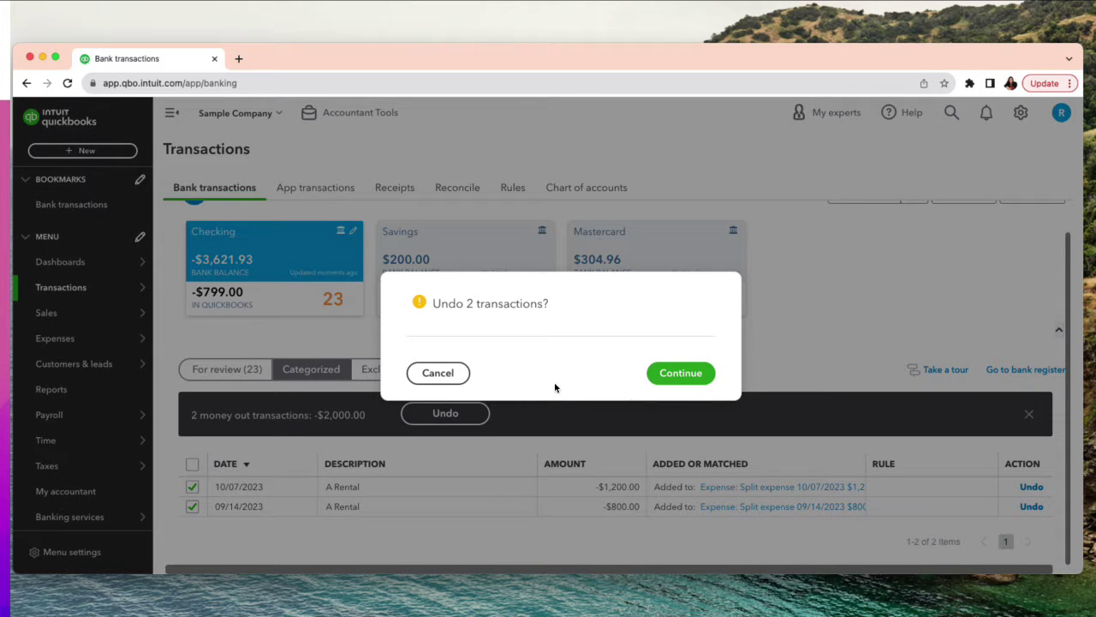
{"action": "left_click", "coordinate": [680, 371]}
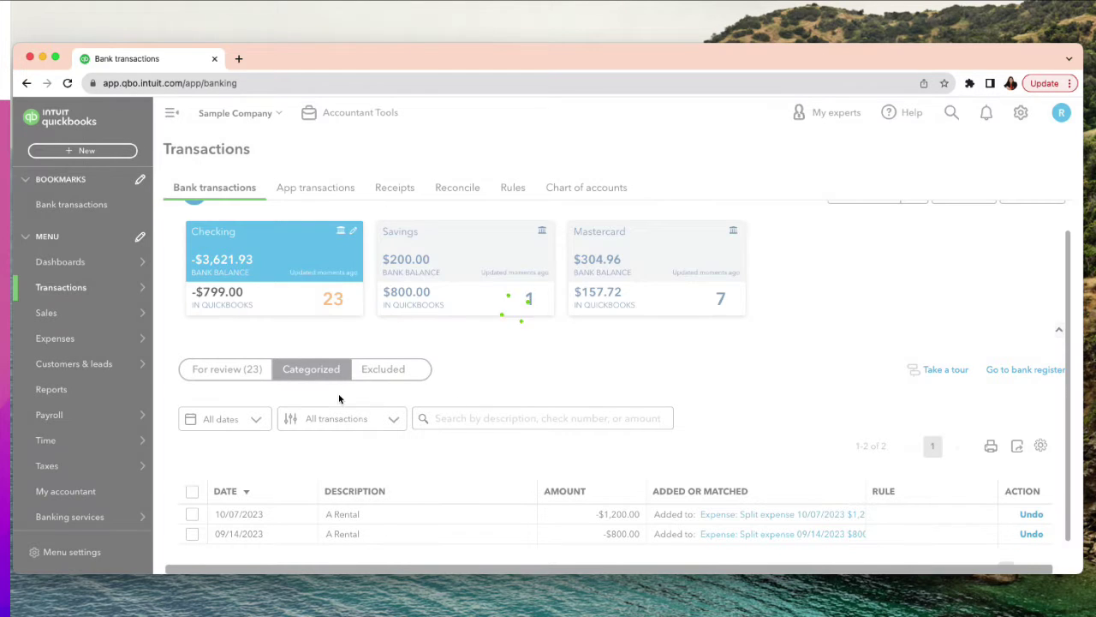
- From the transactions for review, start splitting the 10/07/2023 A Rental expense of $1,200.00 and add two more split lines
{"action": "left_click", "coordinate": [224, 373]}
{"action": "scroll", "coordinate": [216, 396], "scroll_direction": "down", "scroll_amount": 5}
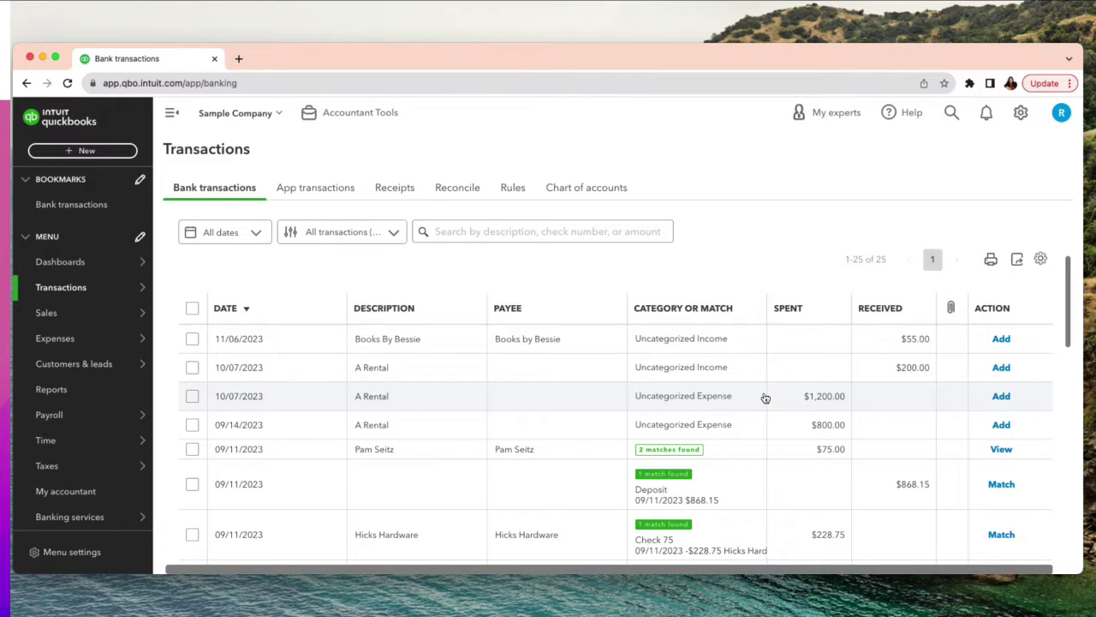
{"action": "left_click", "coordinate": [842, 399]}
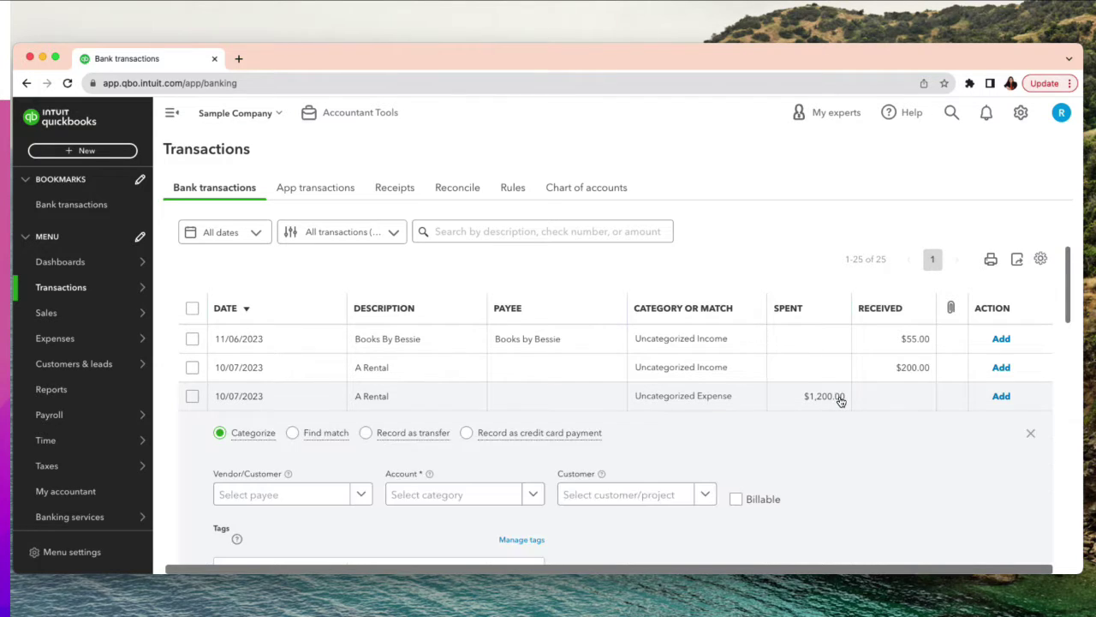
{"action": "scroll", "coordinate": [831, 401], "scroll_direction": "down", "scroll_amount": 1}
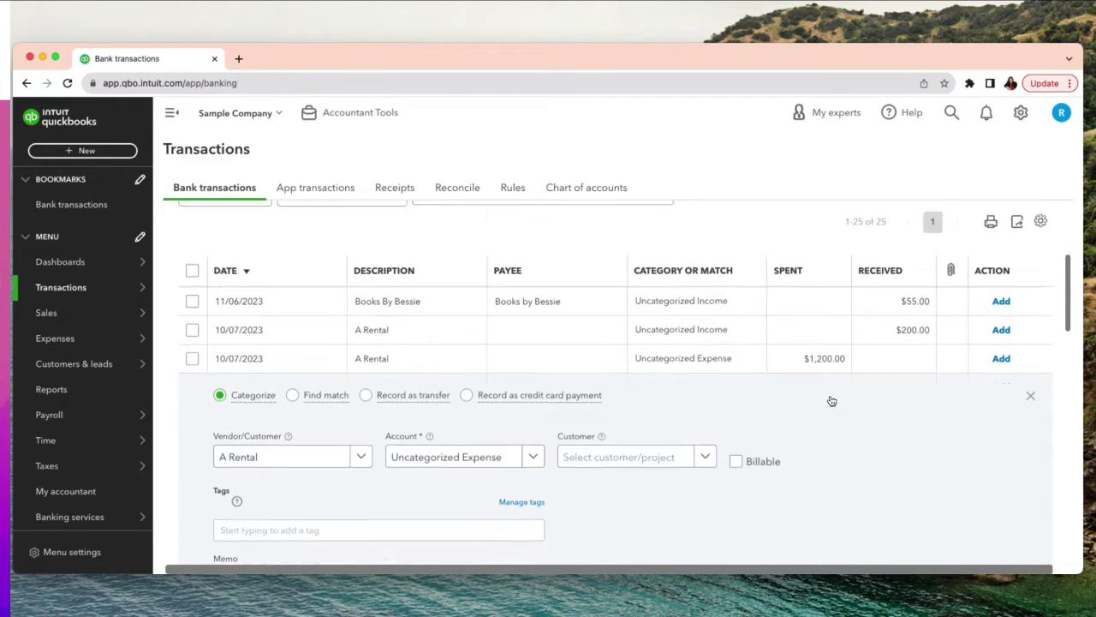
{"action": "scroll", "coordinate": [831, 401], "scroll_direction": "down", "scroll_amount": 2}
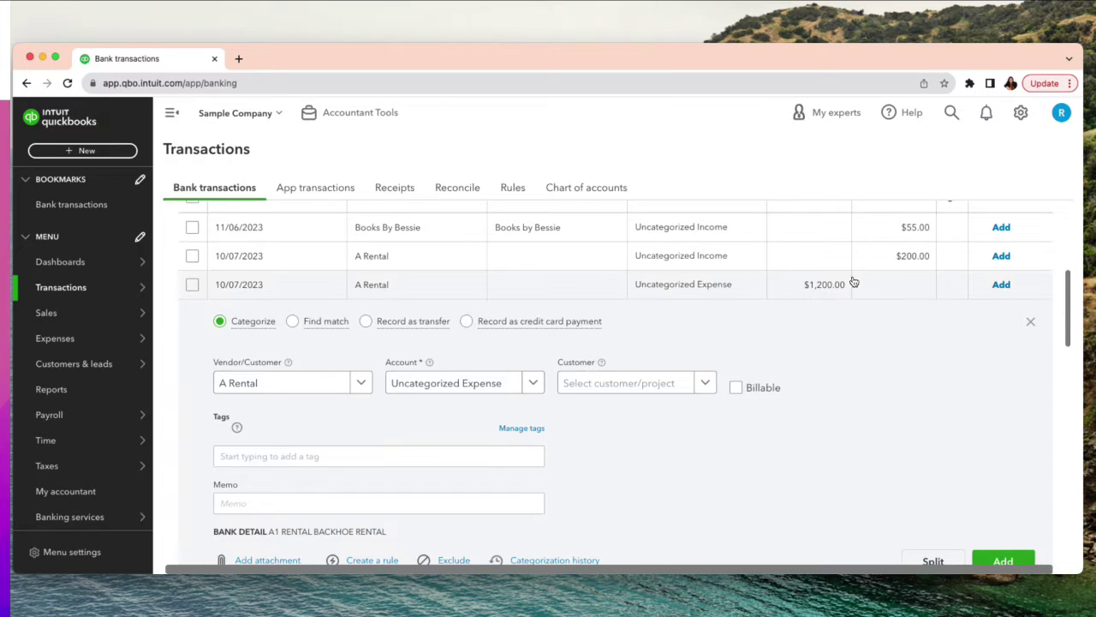
{"action": "scroll", "coordinate": [833, 364], "scroll_direction": "down", "scroll_amount": 3}
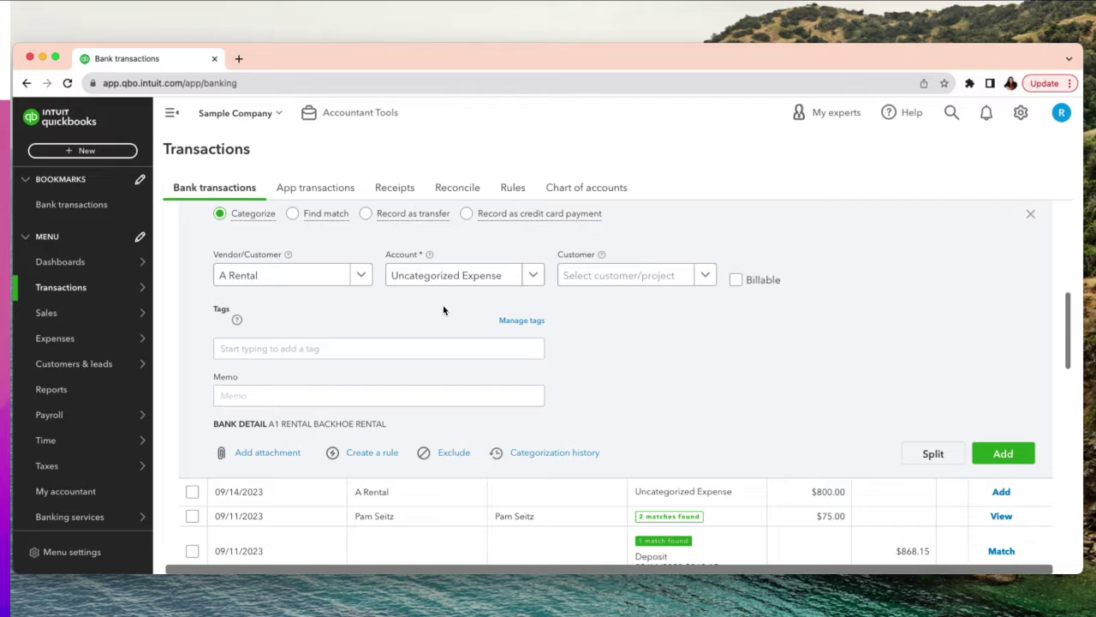
{"action": "left_click", "coordinate": [936, 456]}
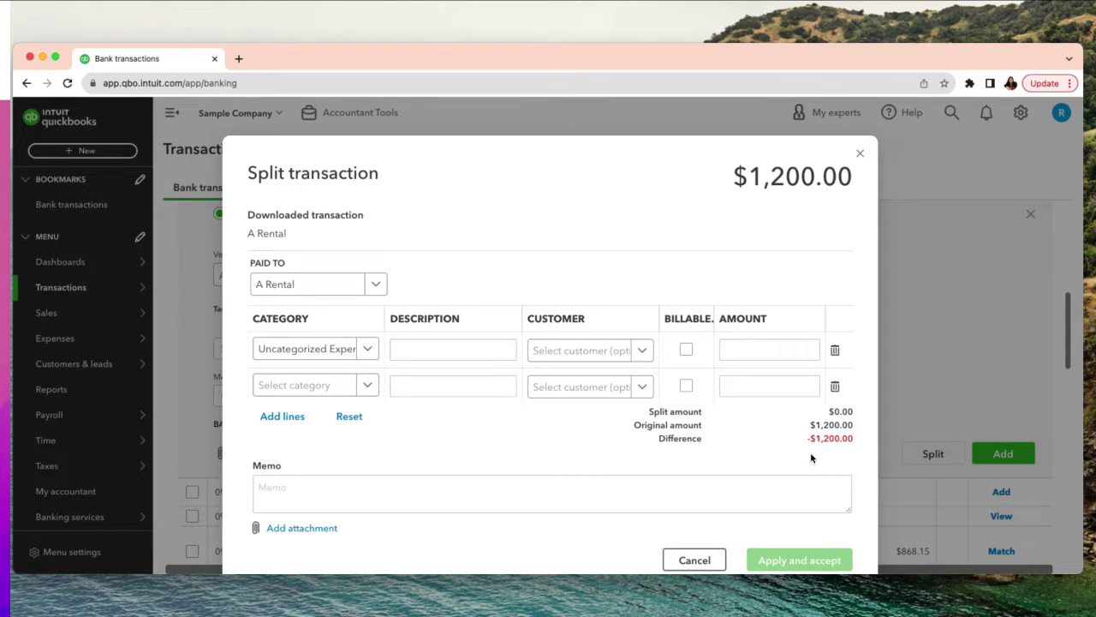
{"action": "left_click", "coordinate": [281, 417]}
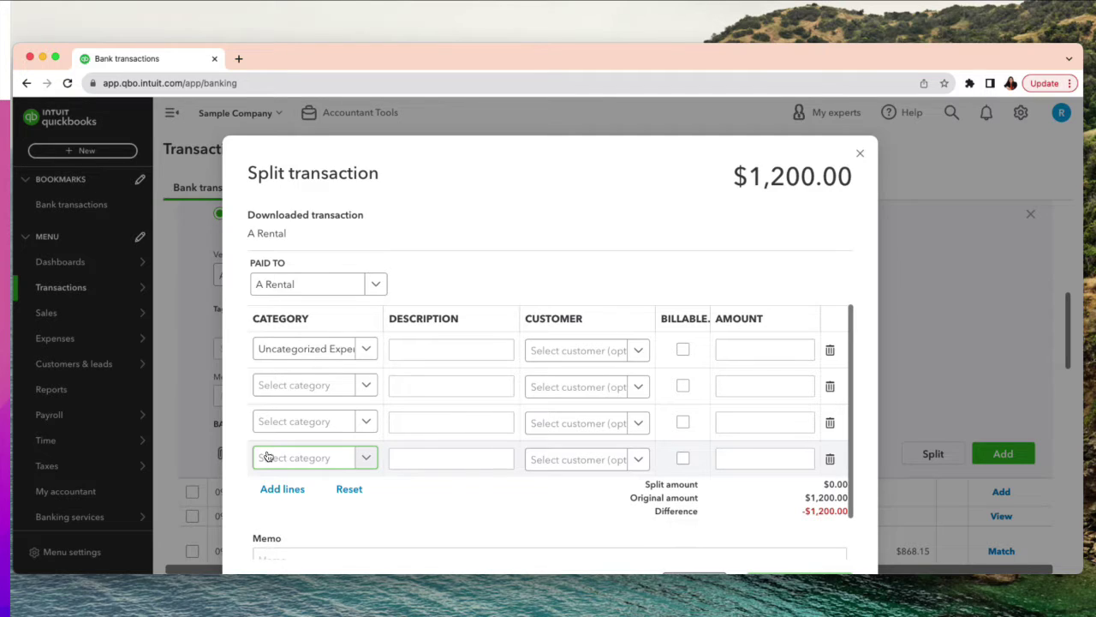
- Categorize the first split line as the Equipment Rental expense with an amount of 600
{"action": "left_click", "coordinate": [332, 349]}
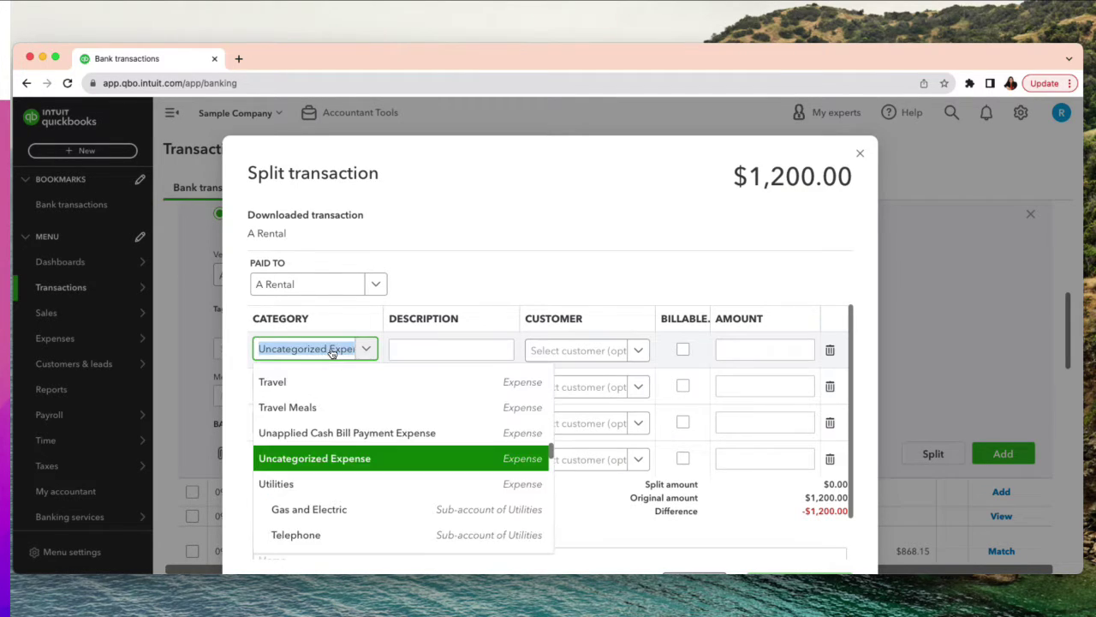
{"action": "key", "text": "BackSpace"}
{"action": "type", "text": "equi"}
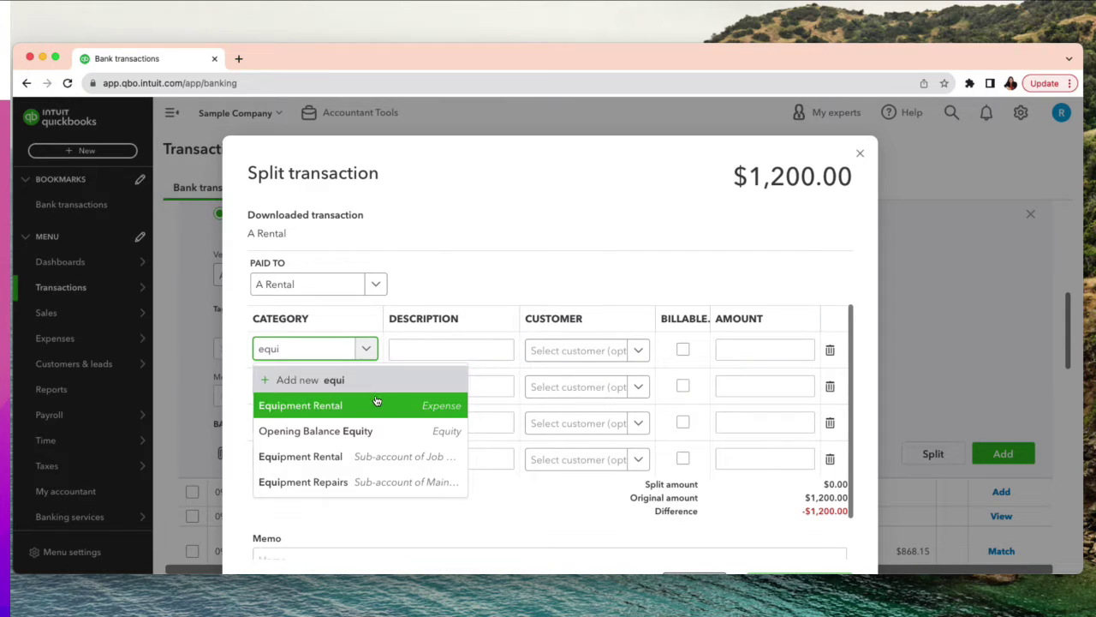
{"action": "left_click", "coordinate": [375, 401]}
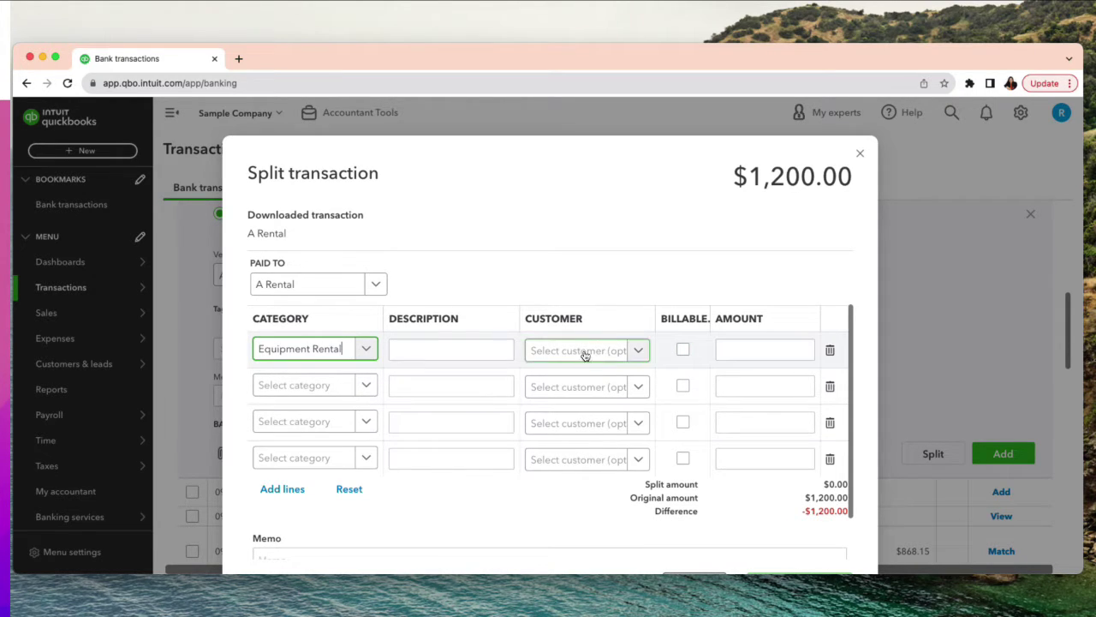
{"action": "left_click", "coordinate": [741, 351]}
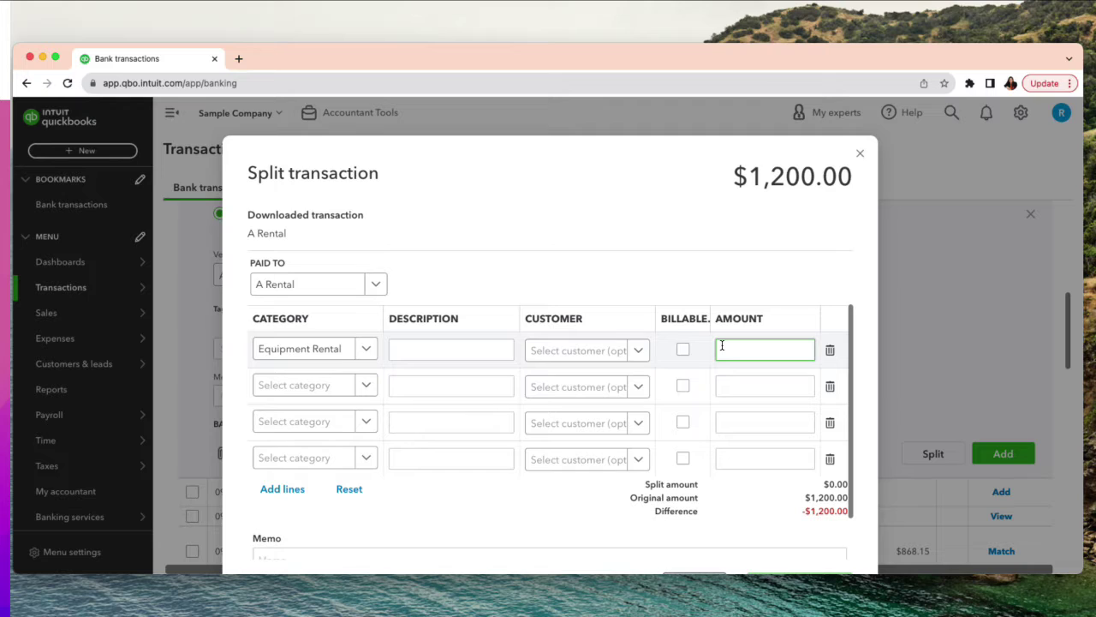
{"action": "type", "text": "600"}
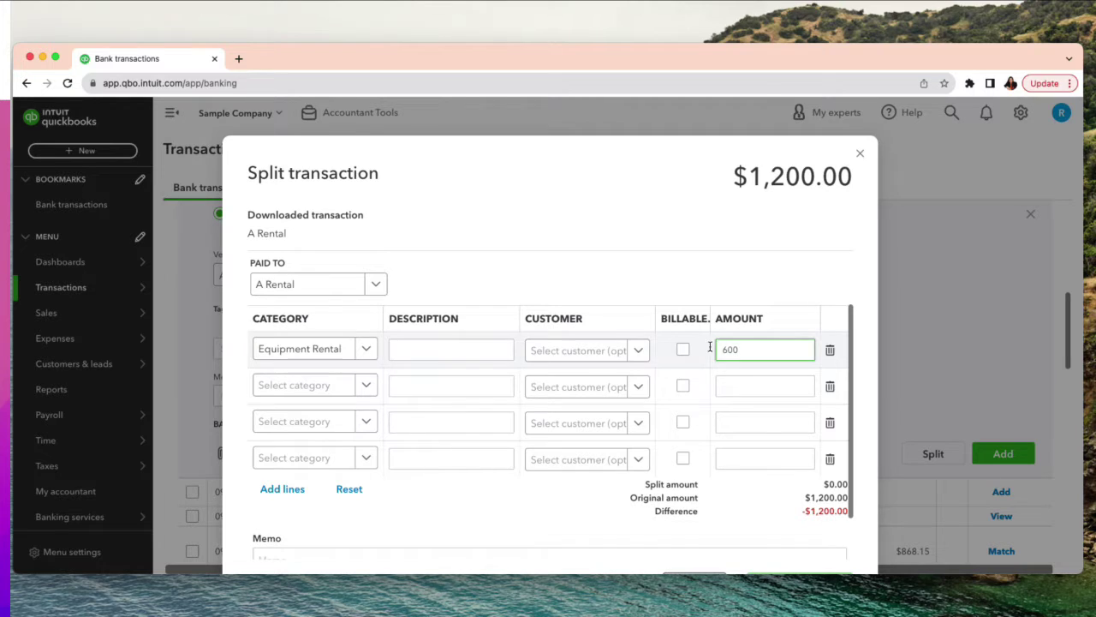
- Categorize the second split line as Equipment Repairs with an amount of 600, and accept the split
{"action": "left_click", "coordinate": [311, 385]}
{"action": "type", "text": "equip"}
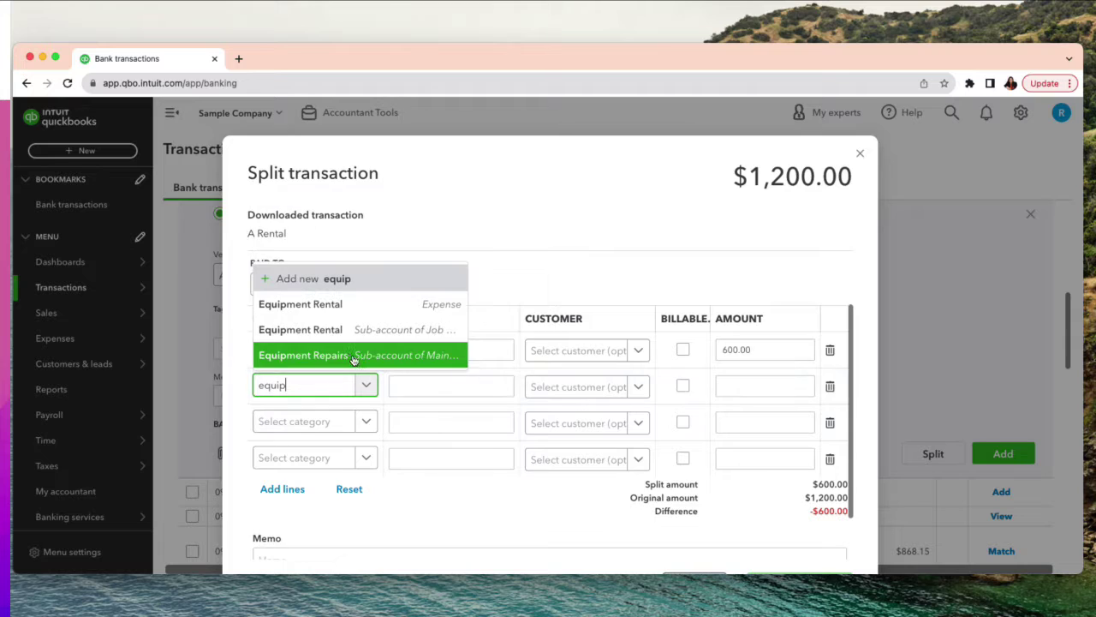
{"action": "left_click", "coordinate": [351, 355]}
{"action": "left_click", "coordinate": [740, 385]}
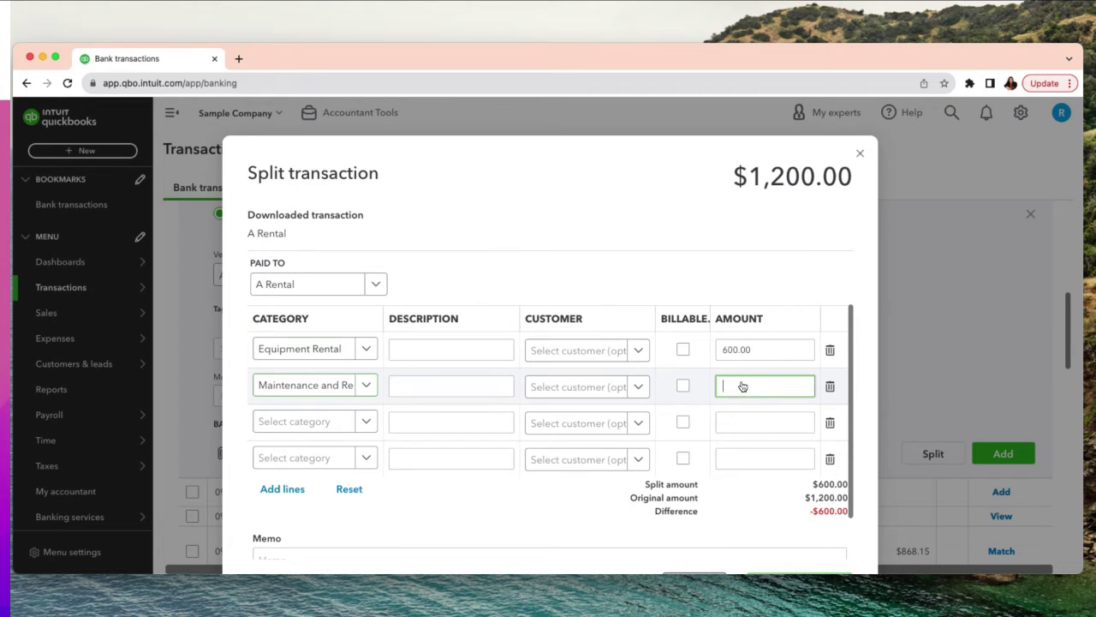
{"action": "type", "text": "600"}
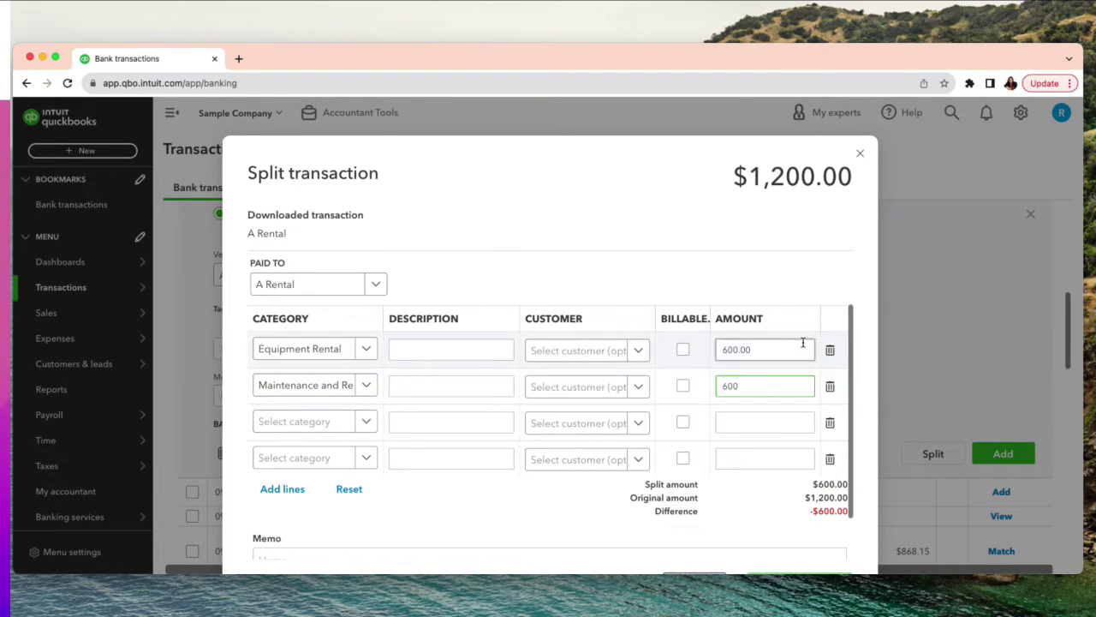
{"action": "left_click", "coordinate": [570, 507]}
{"action": "scroll", "coordinate": [567, 481], "scroll_direction": "down", "scroll_amount": 1}
{"action": "scroll", "coordinate": [771, 514], "scroll_direction": "down", "scroll_amount": 2}
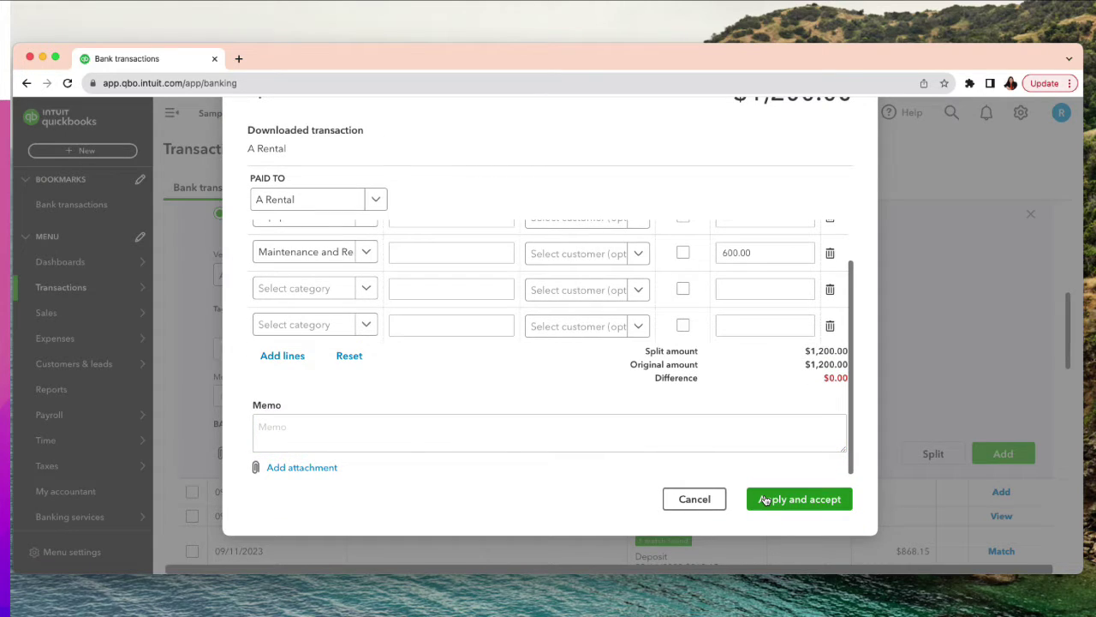
{"action": "left_click", "coordinate": [765, 499]}
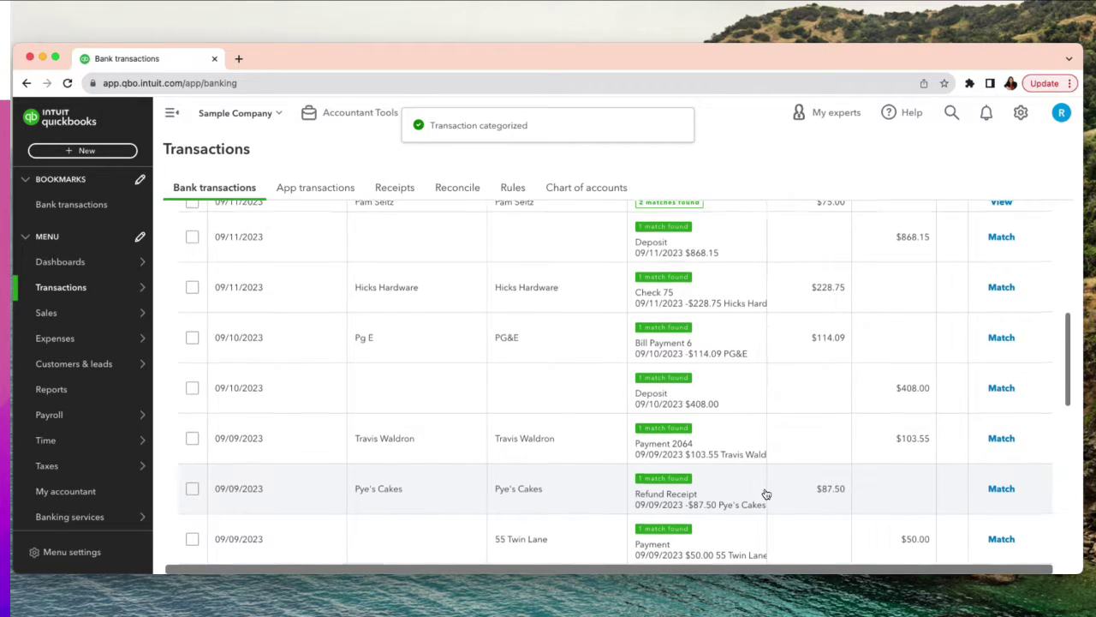
- Start splitting the 09/14/2023 A Rental expense of $800.00
{"action": "left_click", "coordinate": [821, 453]}
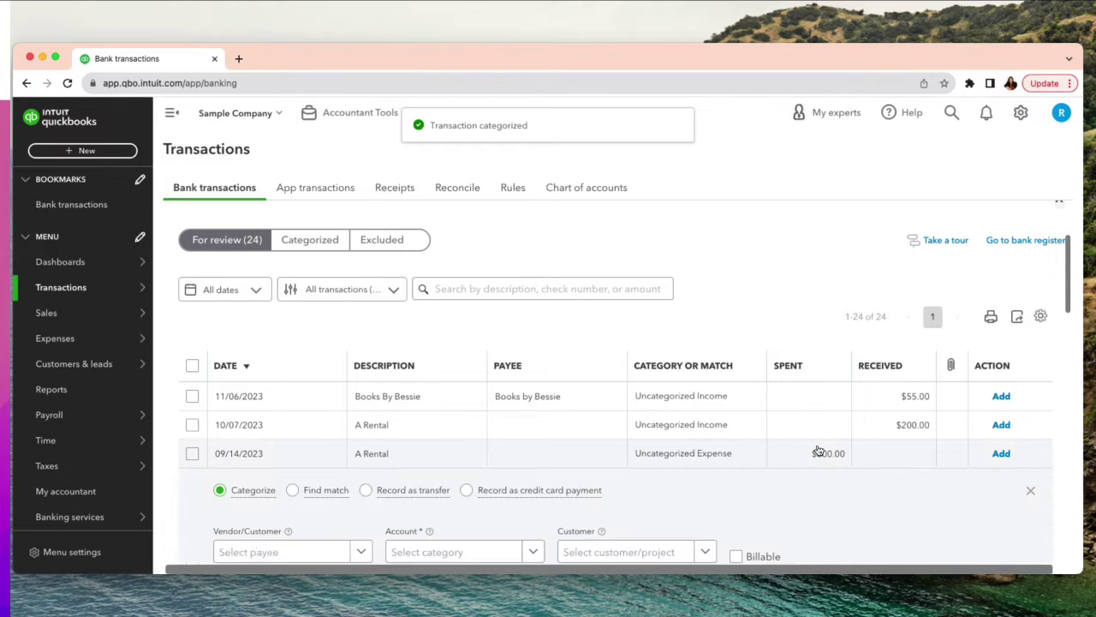
{"action": "scroll", "coordinate": [783, 423], "scroll_direction": "down", "scroll_amount": 3}
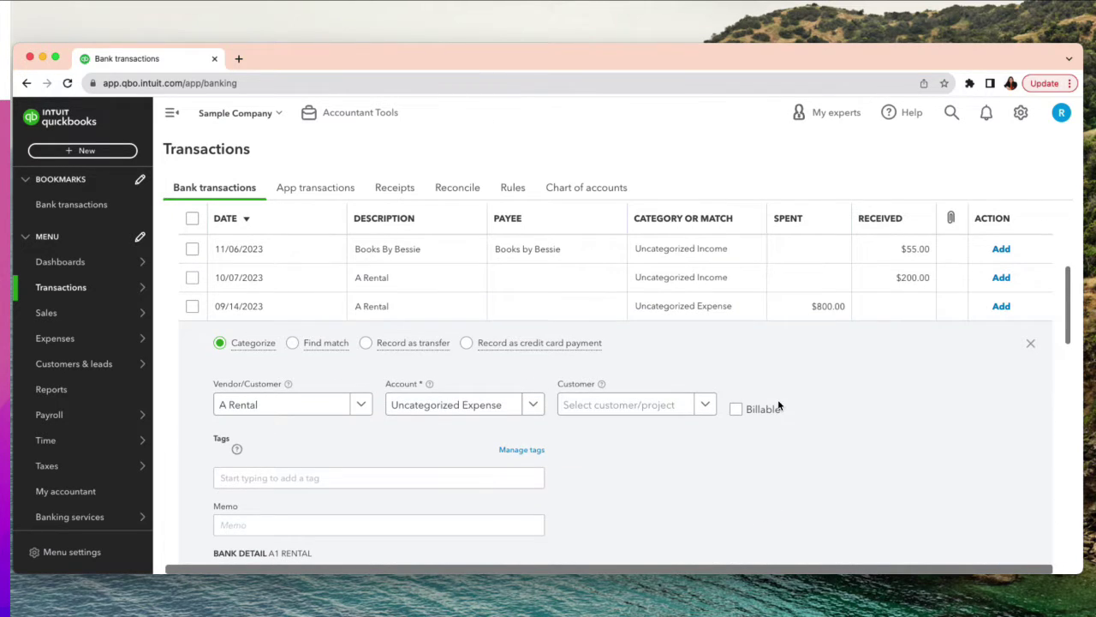
{"action": "scroll", "coordinate": [716, 410], "scroll_direction": "down", "scroll_amount": 5}
{"action": "scroll", "coordinate": [717, 410], "scroll_direction": "up", "scroll_amount": 3}
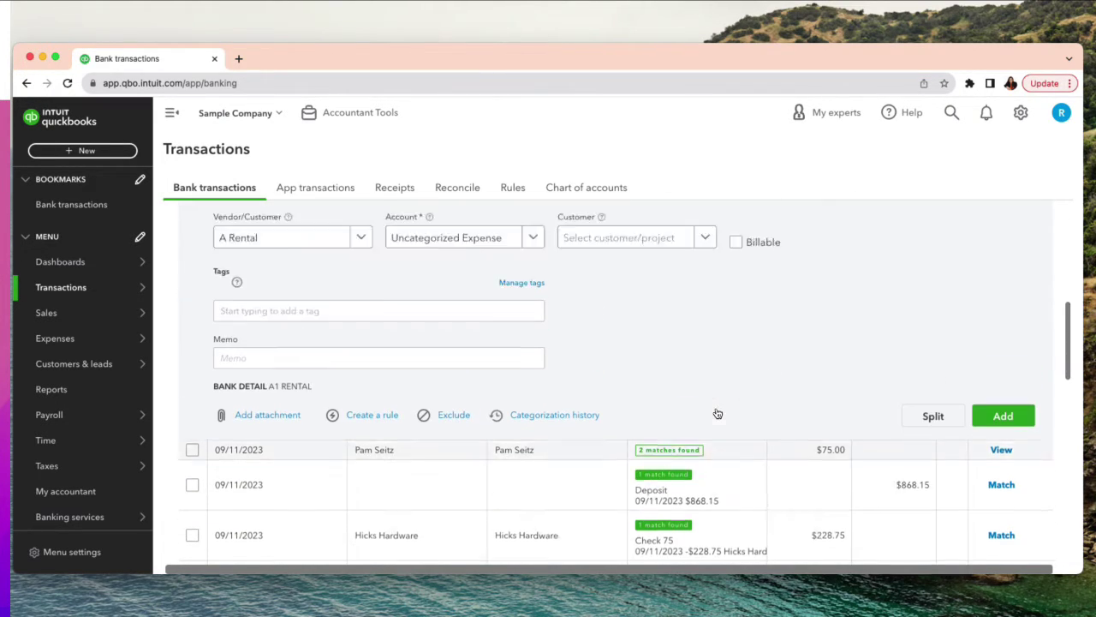
{"action": "left_click", "coordinate": [932, 482]}
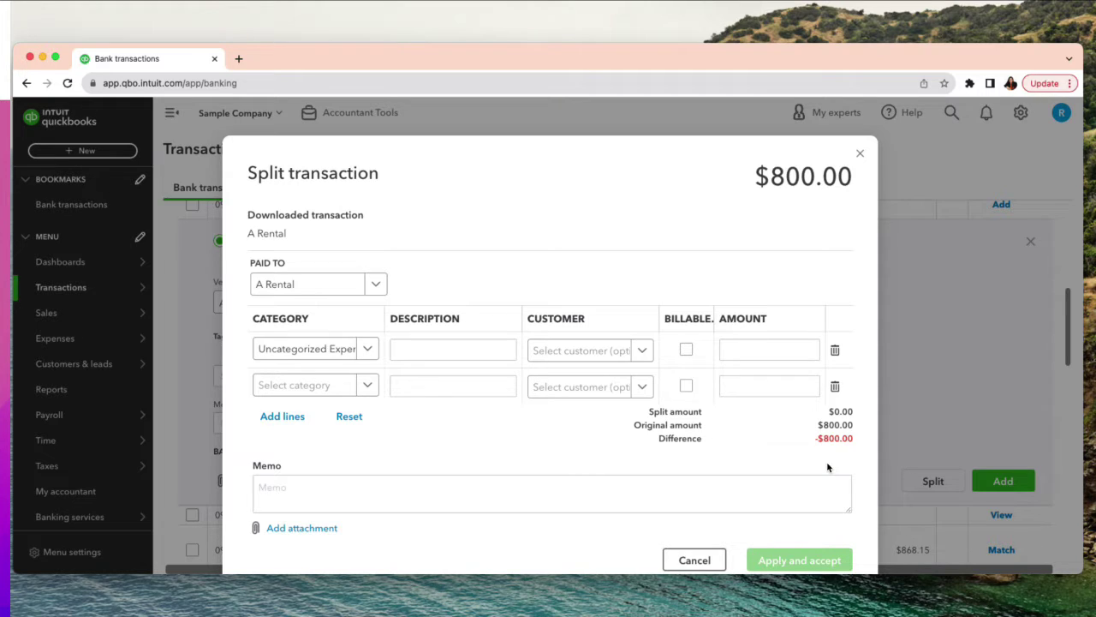
- Categorize the first split line as the Equipment Rental expense for customer Amy's Bird Sanctuary with an amount of 400
{"action": "left_click", "coordinate": [319, 355]}
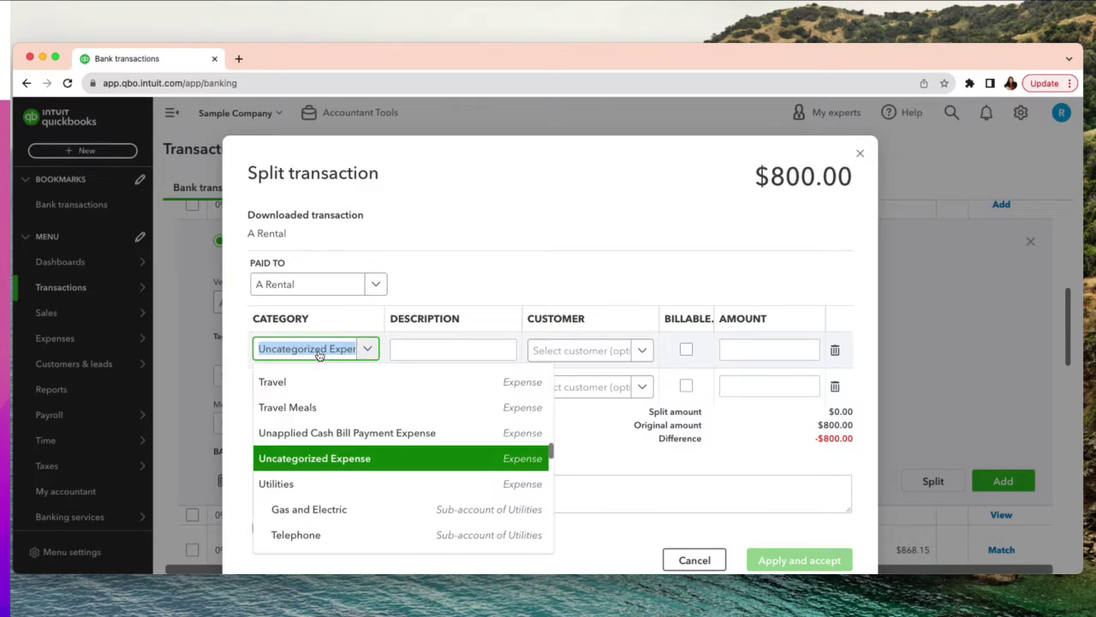
{"action": "type", "text": "rental"}
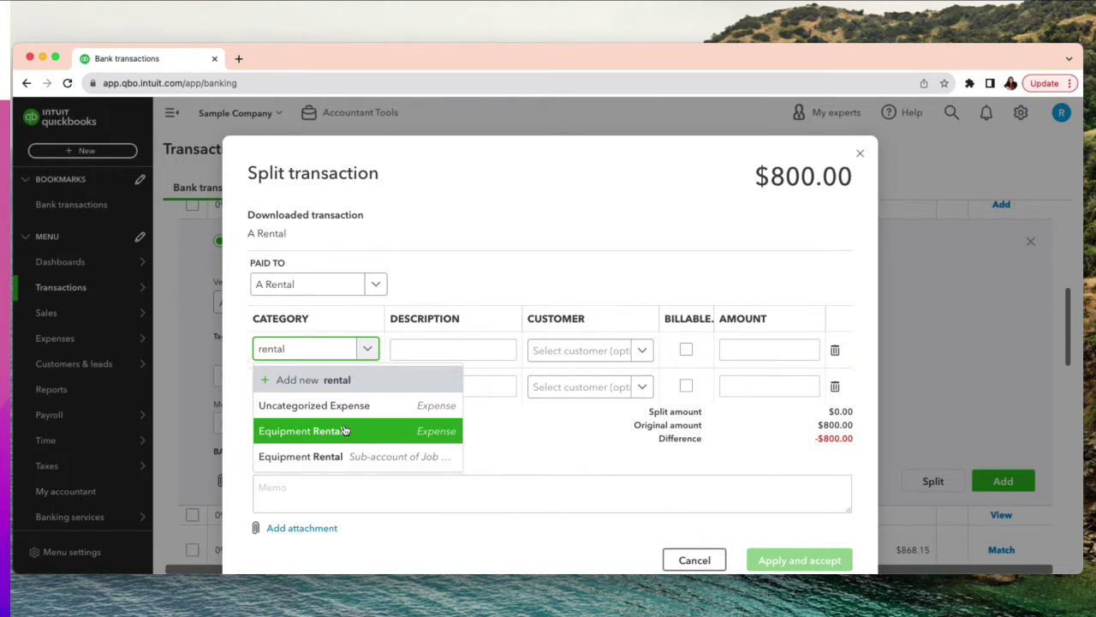
{"action": "left_click", "coordinate": [347, 429]}
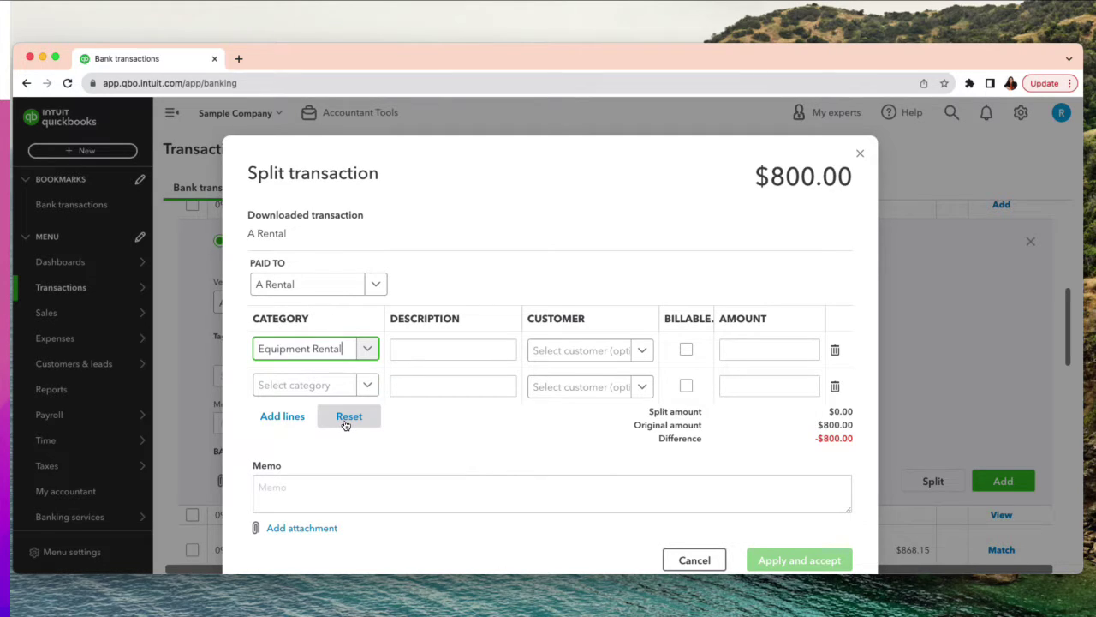
{"action": "left_click", "coordinate": [563, 356]}
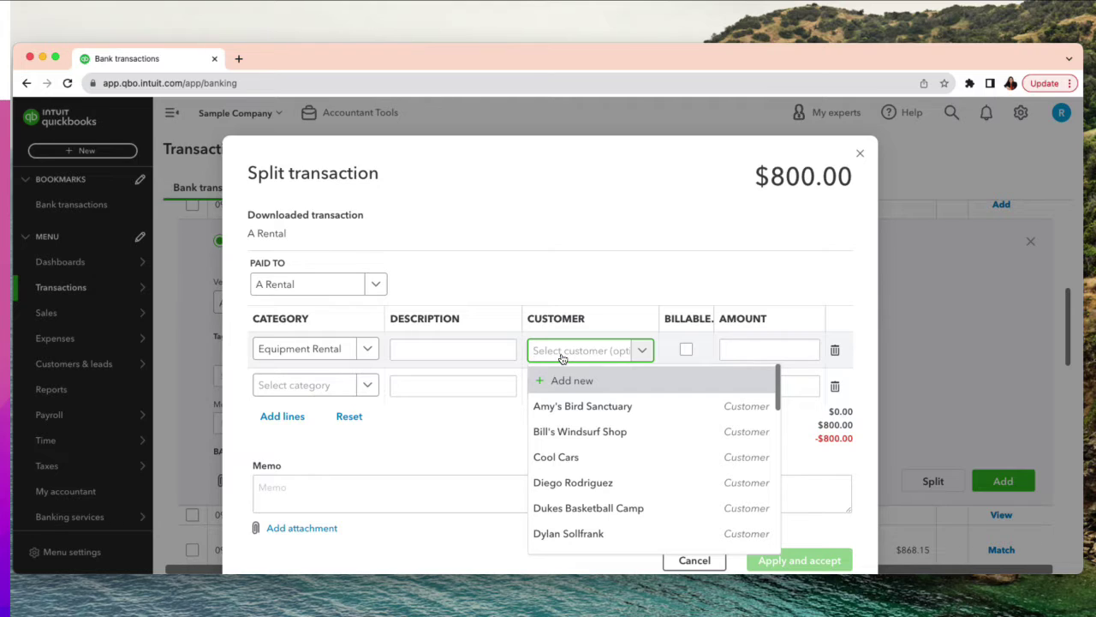
{"action": "left_click", "coordinate": [594, 408]}
{"action": "left_click", "coordinate": [775, 350]}
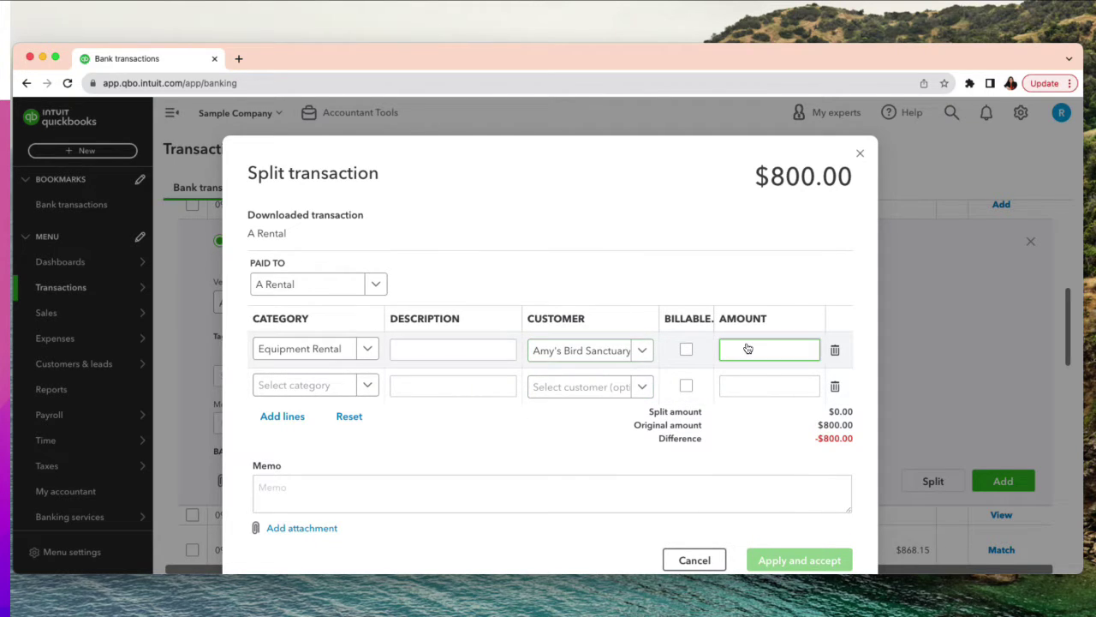
{"action": "type", "text": "400"}
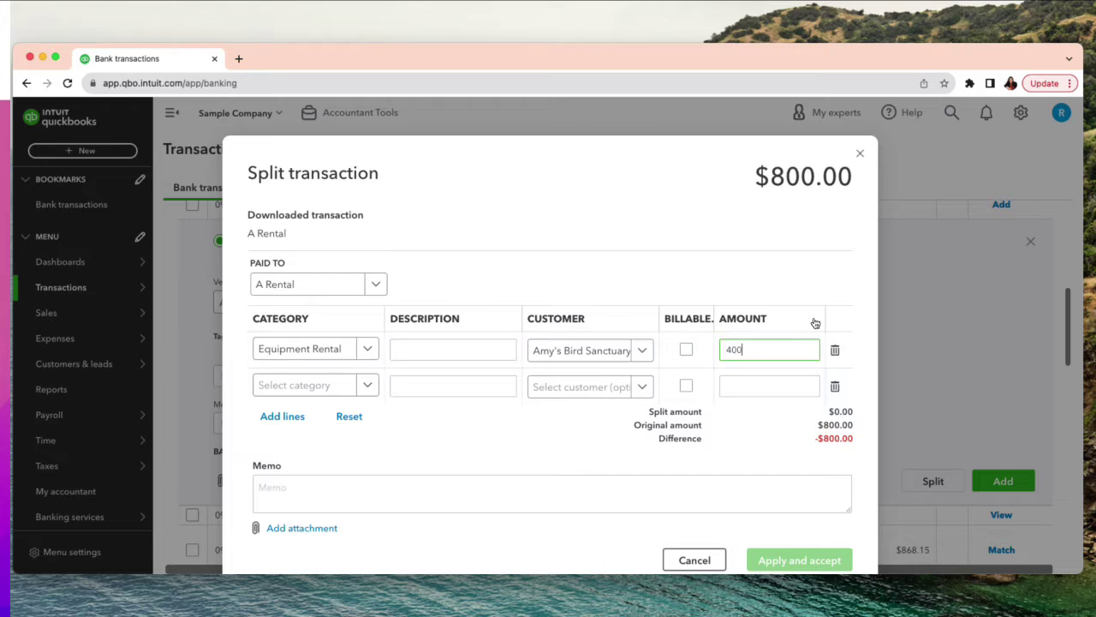
- Categorize the second split line as the Equipment Rental expense for Bill's Windsurf Shop with an amount of 400, and accept the split
{"action": "left_click", "coordinate": [319, 392]}
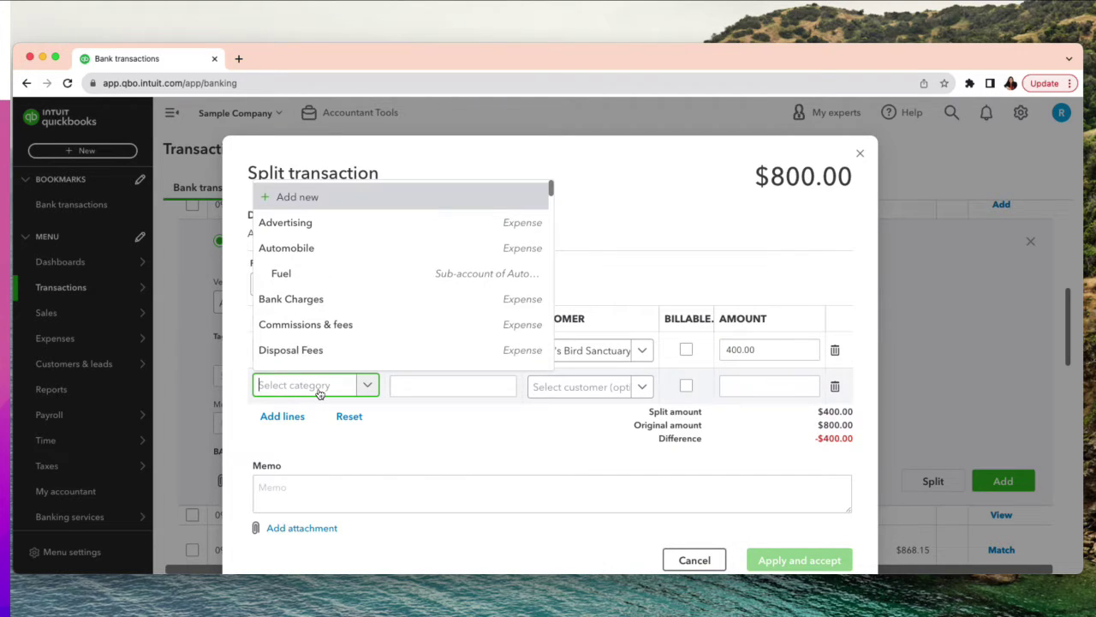
{"action": "type", "text": "equip"}
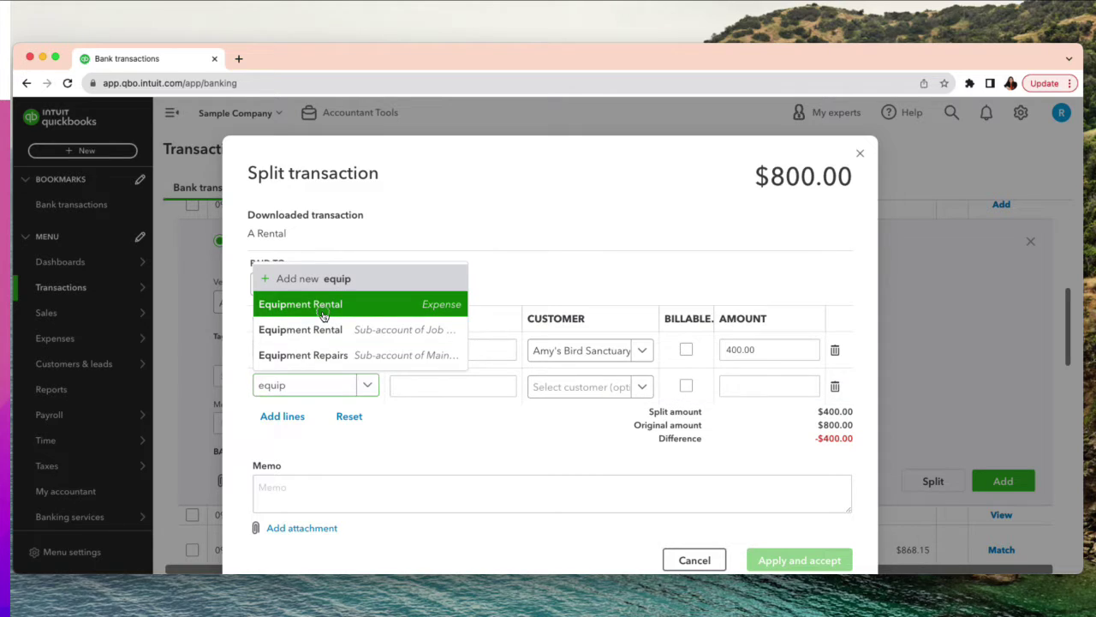
{"action": "left_click", "coordinate": [321, 308]}
{"action": "left_click", "coordinate": [607, 387]}
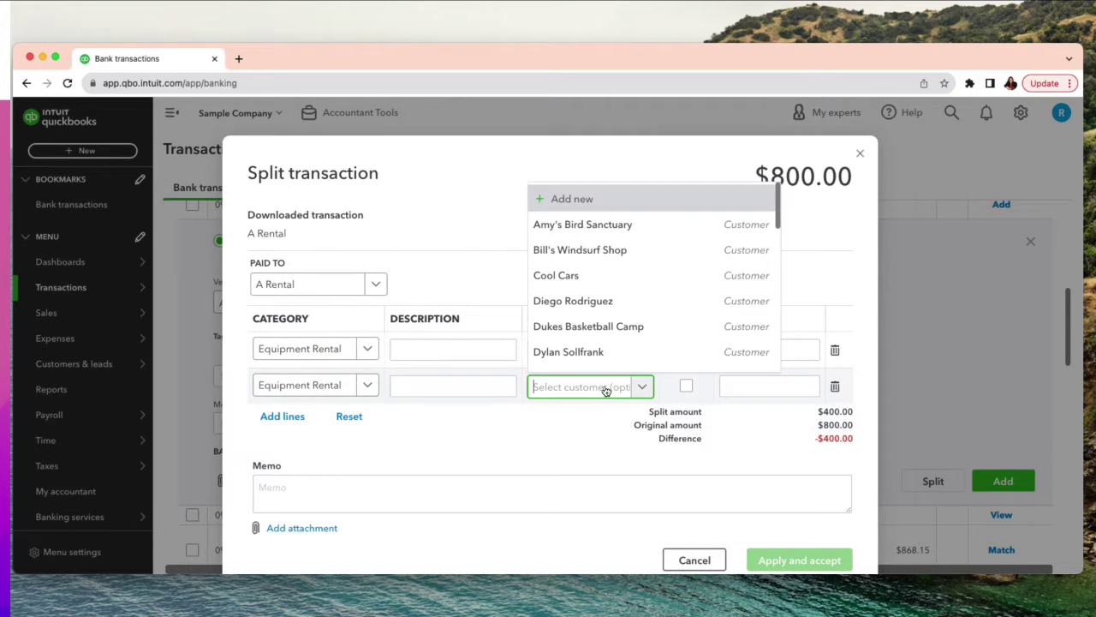
{"action": "left_click", "coordinate": [569, 253]}
{"action": "left_click", "coordinate": [792, 387]}
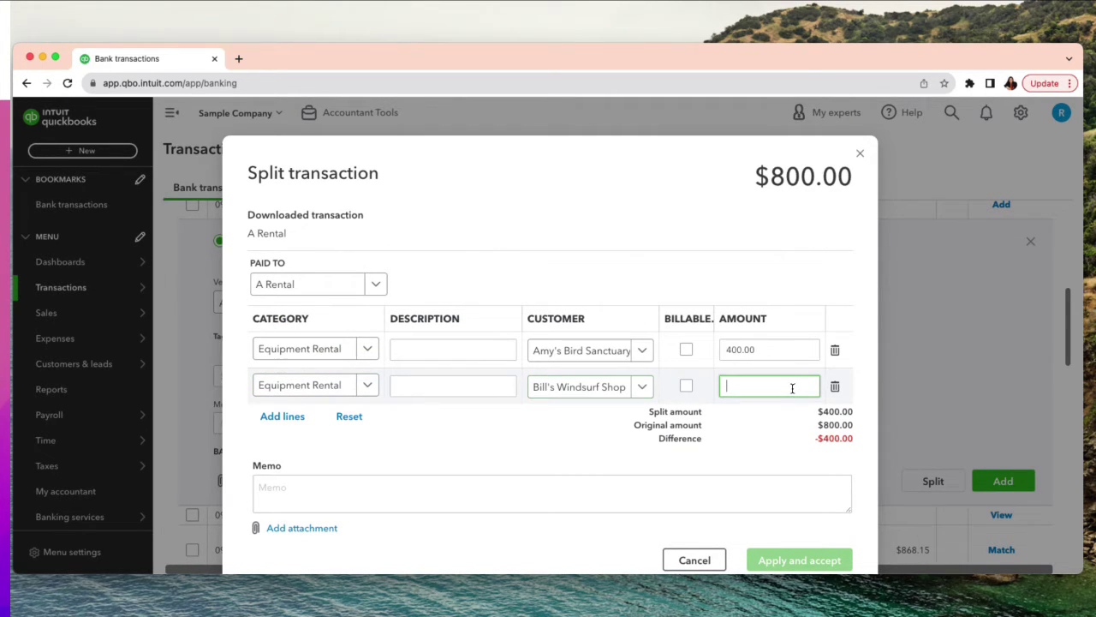
{"action": "type", "text": "400"}
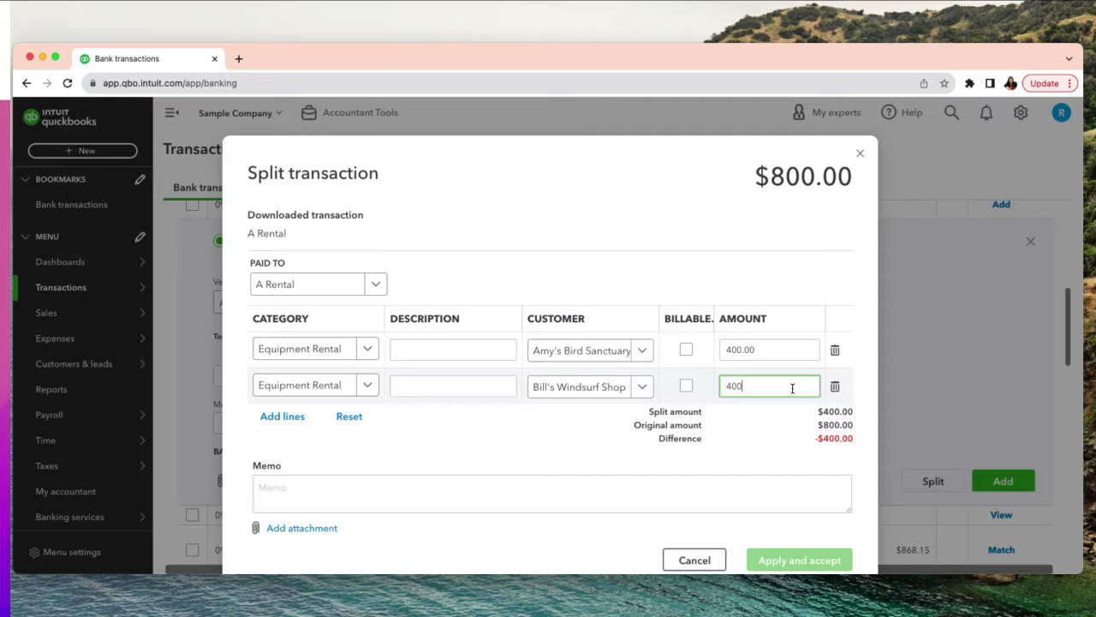
{"action": "left_click", "coordinate": [579, 446]}
{"action": "scroll", "coordinate": [539, 446], "scroll_direction": "down", "scroll_amount": 1}
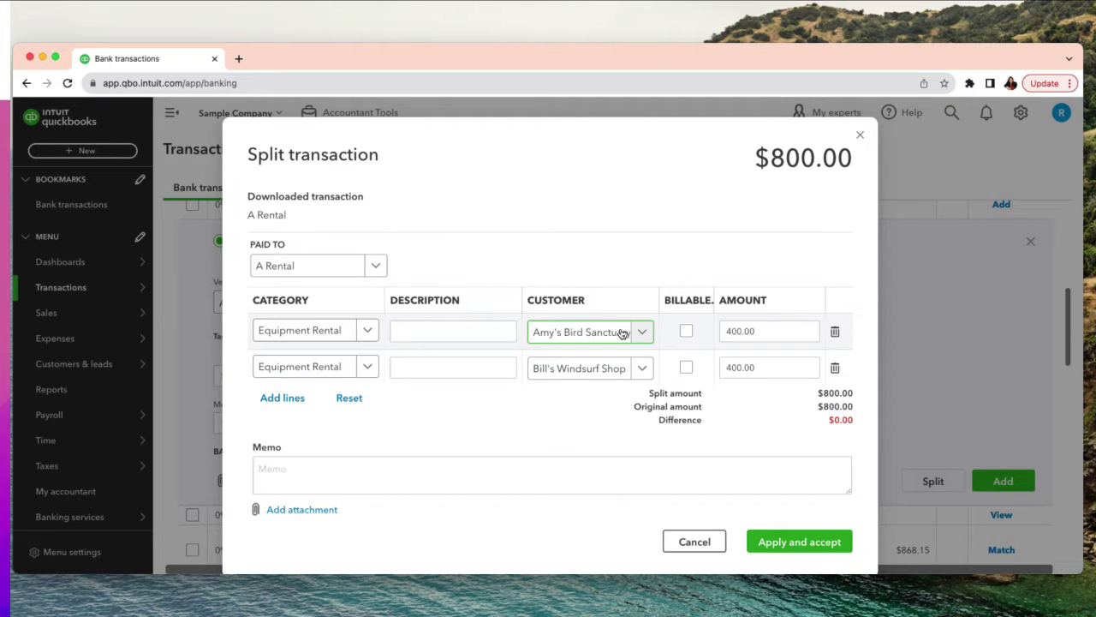
{"action": "left_click", "coordinate": [812, 550]}
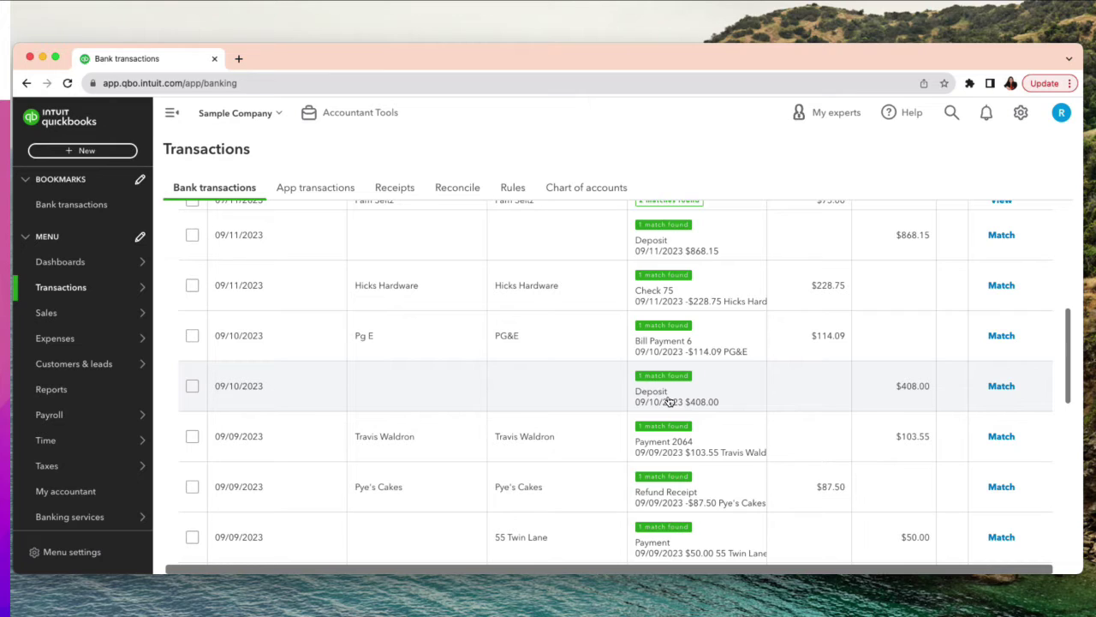
- Open the Profit and Loss by Customer report from the standard business overview reports
{"action": "scroll", "coordinate": [663, 396], "scroll_direction": "up", "scroll_amount": 3}
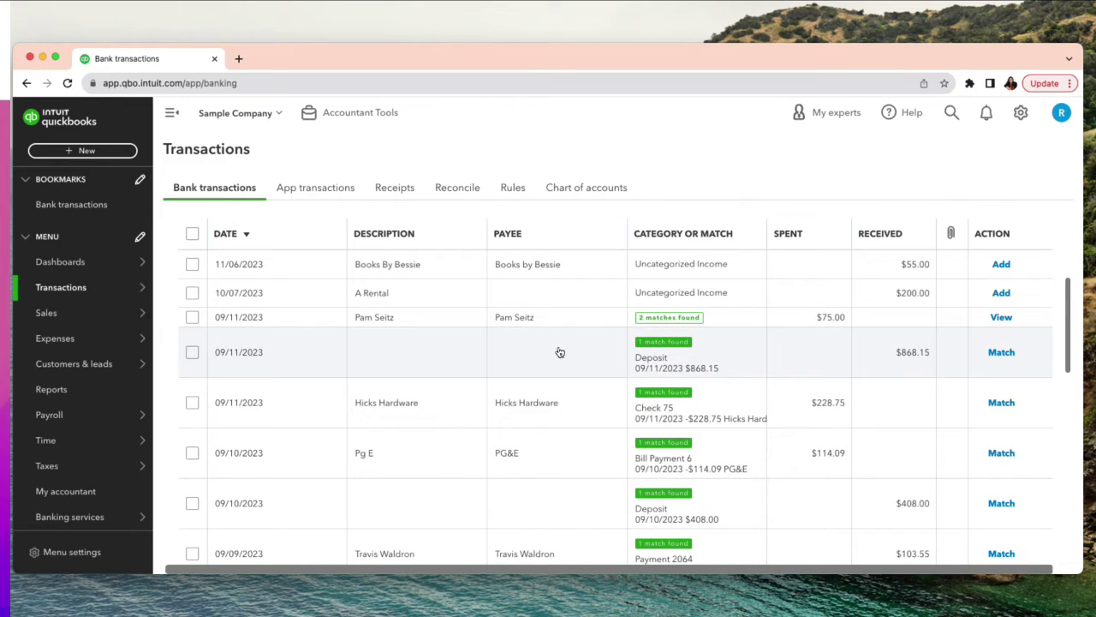
{"action": "scroll", "coordinate": [555, 355], "scroll_direction": "down", "scroll_amount": 1}
{"action": "scroll", "coordinate": [554, 357], "scroll_direction": "down", "scroll_amount": 1}
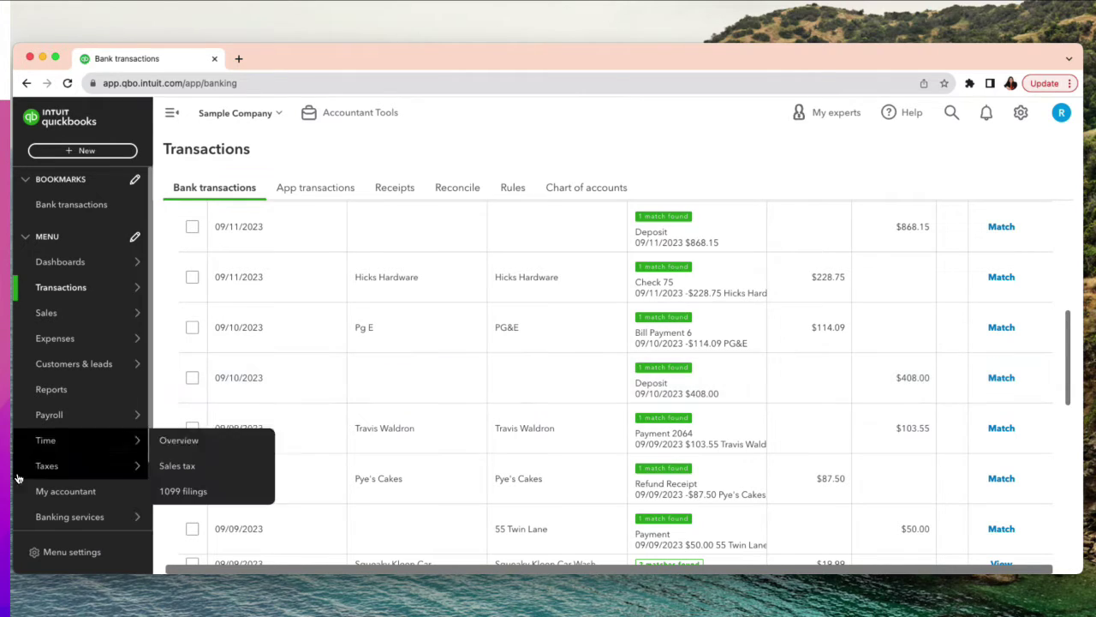
{"action": "left_click", "coordinate": [52, 390]}
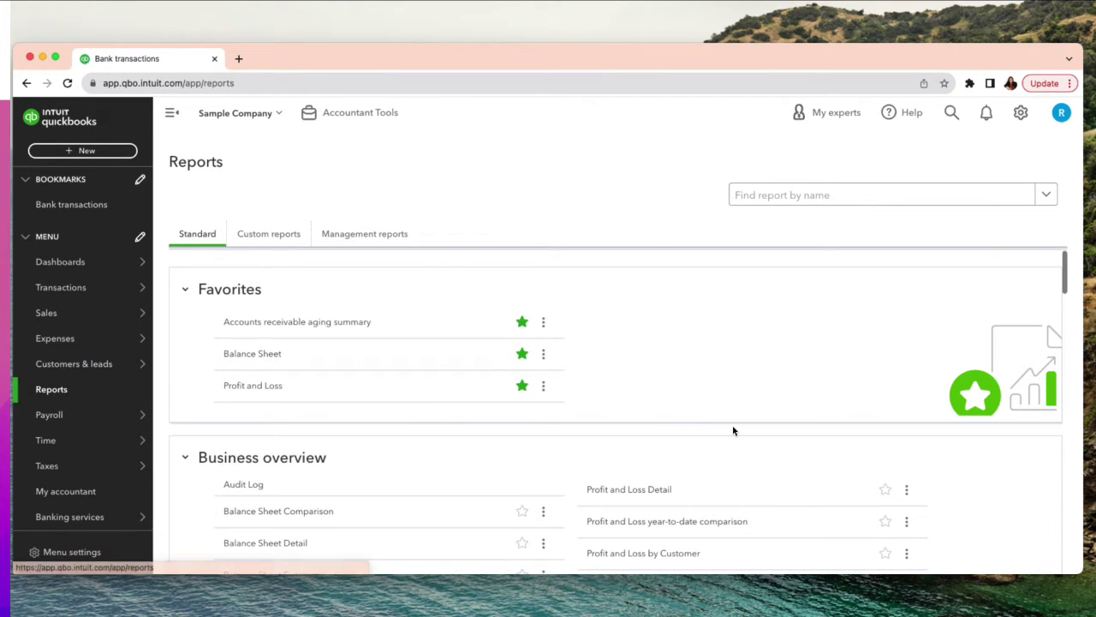
{"action": "scroll", "coordinate": [731, 424], "scroll_direction": "down", "scroll_amount": 3}
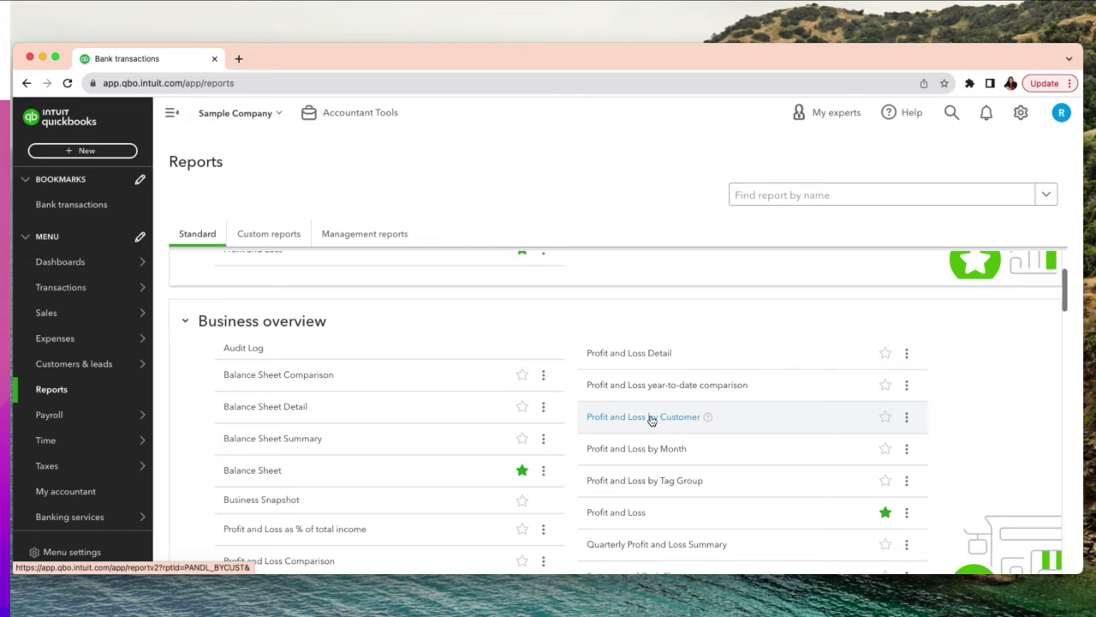
{"action": "left_click", "coordinate": [651, 418]}
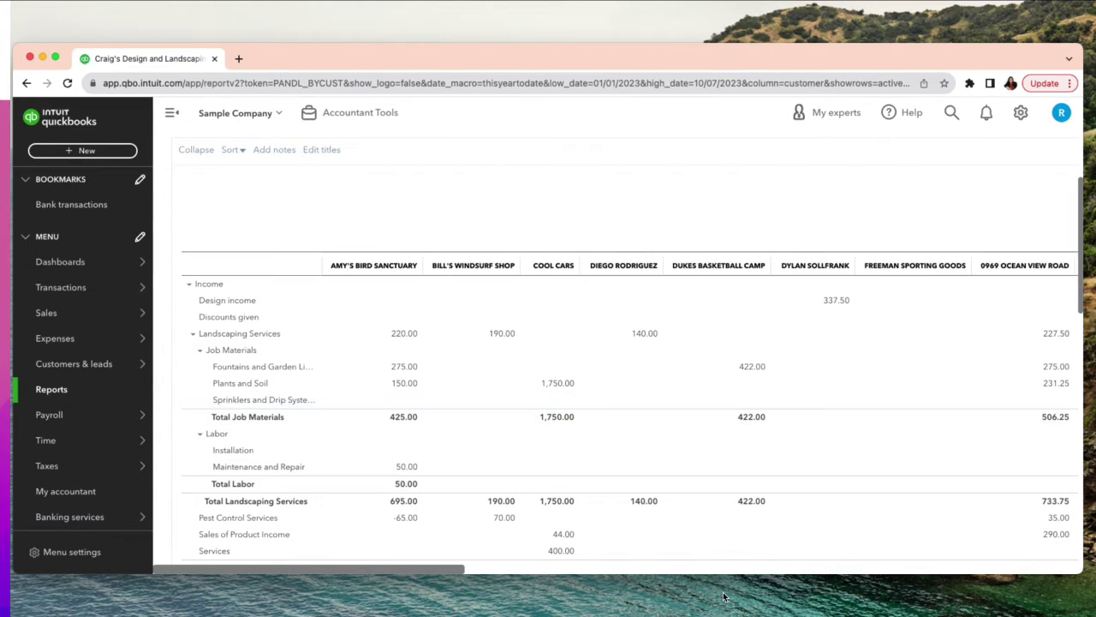
- Examine the Equipment Rental expenses and net income across the customer columns of the report
{"action": "scroll", "coordinate": [600, 454], "scroll_direction": "down", "scroll_amount": 15}
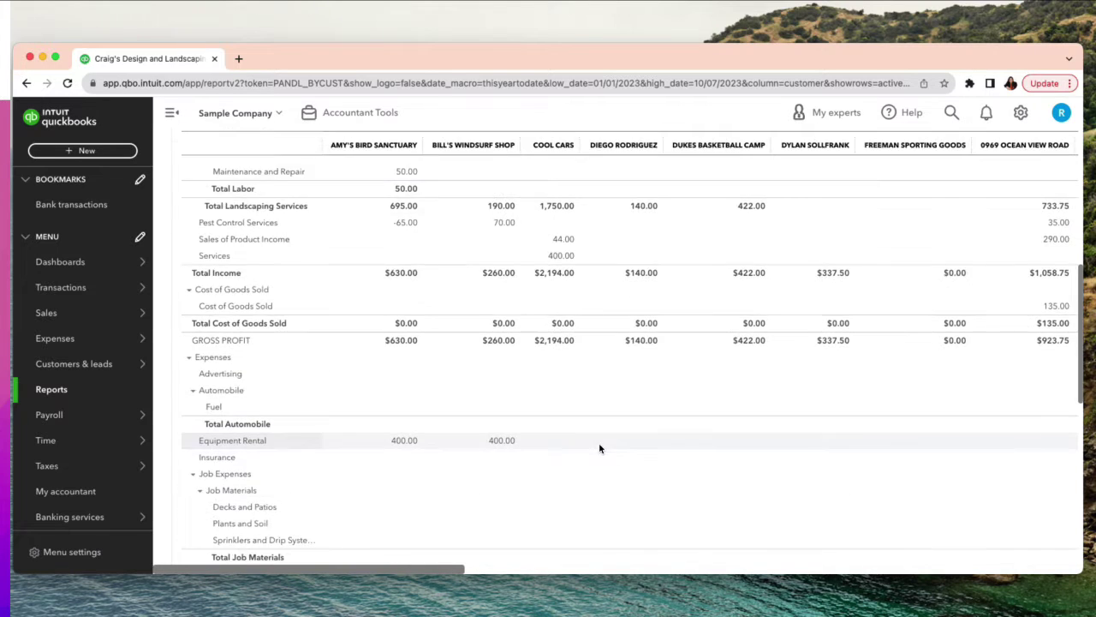
{"action": "scroll", "coordinate": [596, 437], "scroll_direction": "up", "scroll_amount": 5}
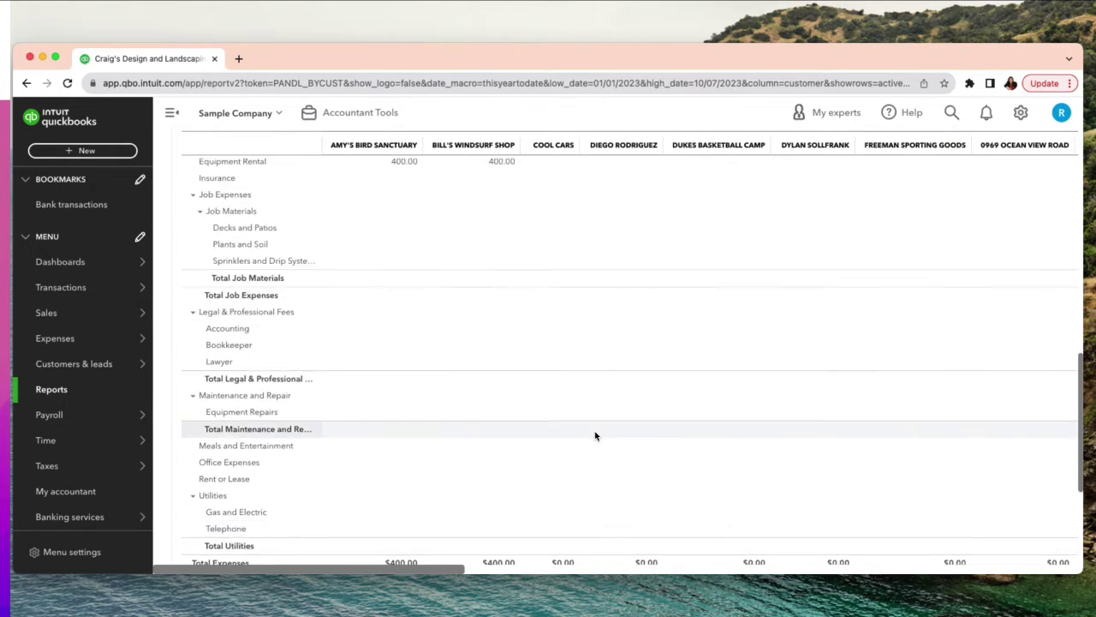
{"action": "scroll", "coordinate": [596, 437], "scroll_direction": "down", "scroll_amount": 5}
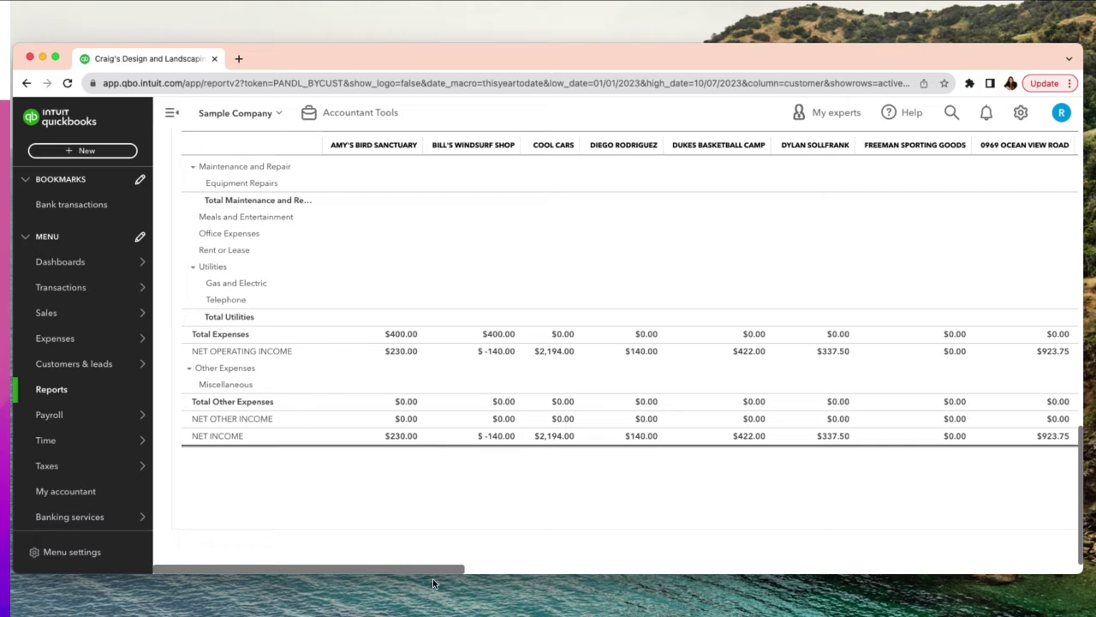
{"action": "mouse_move", "coordinate": [434, 570]}
{"action": "left_mouse_down"}
{"action": "mouse_move", "coordinate": [470, 563]}
{"action": "mouse_move", "coordinate": [454, 567]}
{"action": "left_mouse_up"}
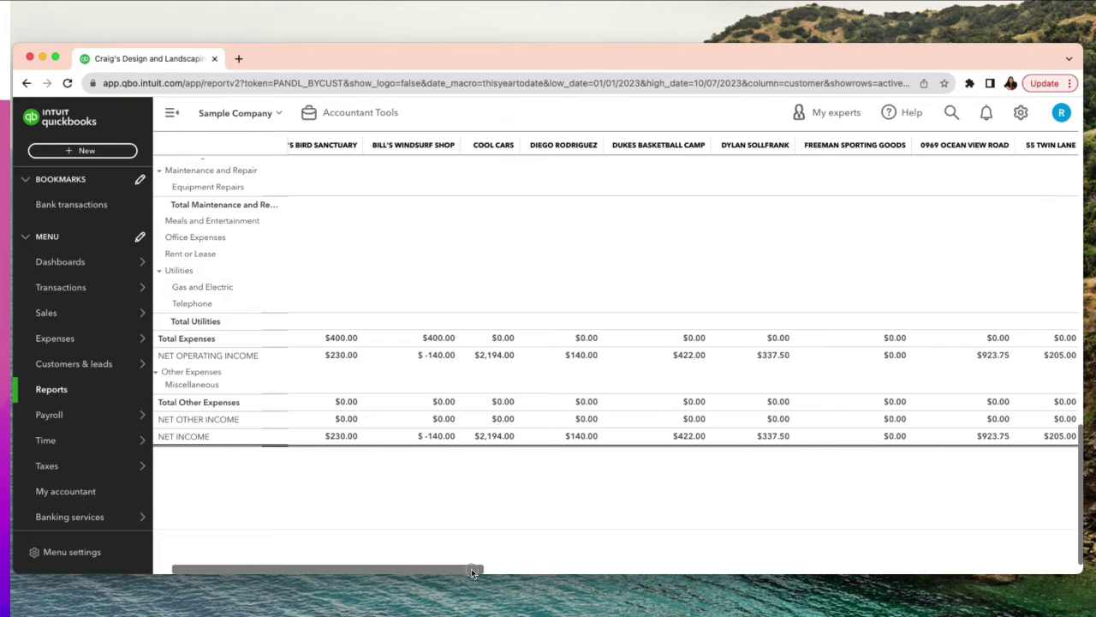
{"action": "left_click_drag", "start_coordinate": [471, 571], "coordinate": [1059, 396]}
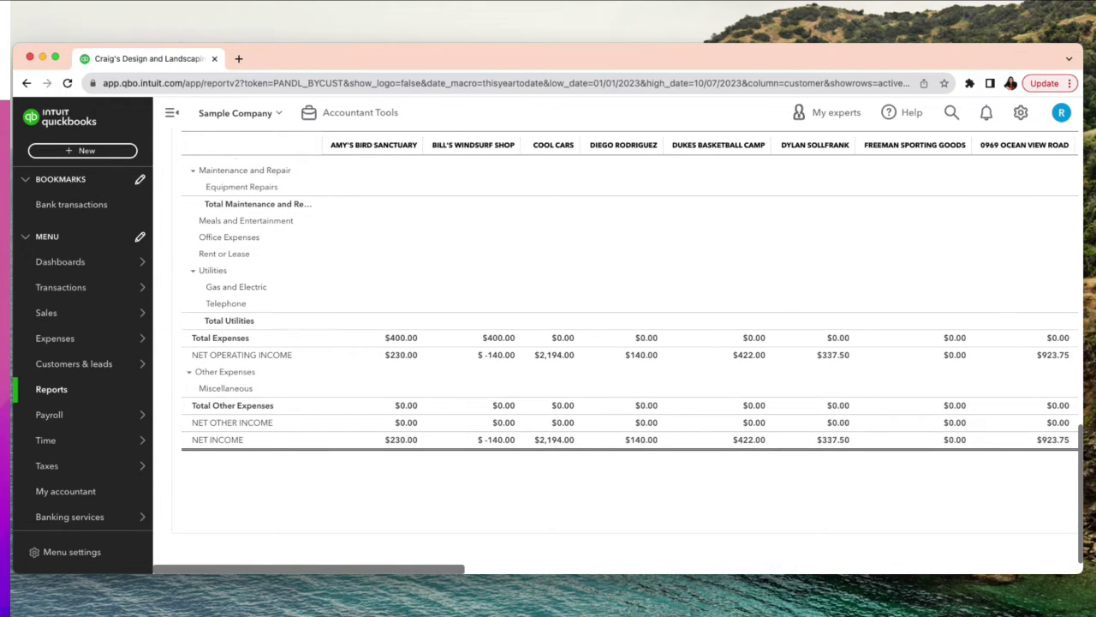
{"action": "scroll", "coordinate": [300, 313], "scroll_direction": "up", "scroll_amount": 20}
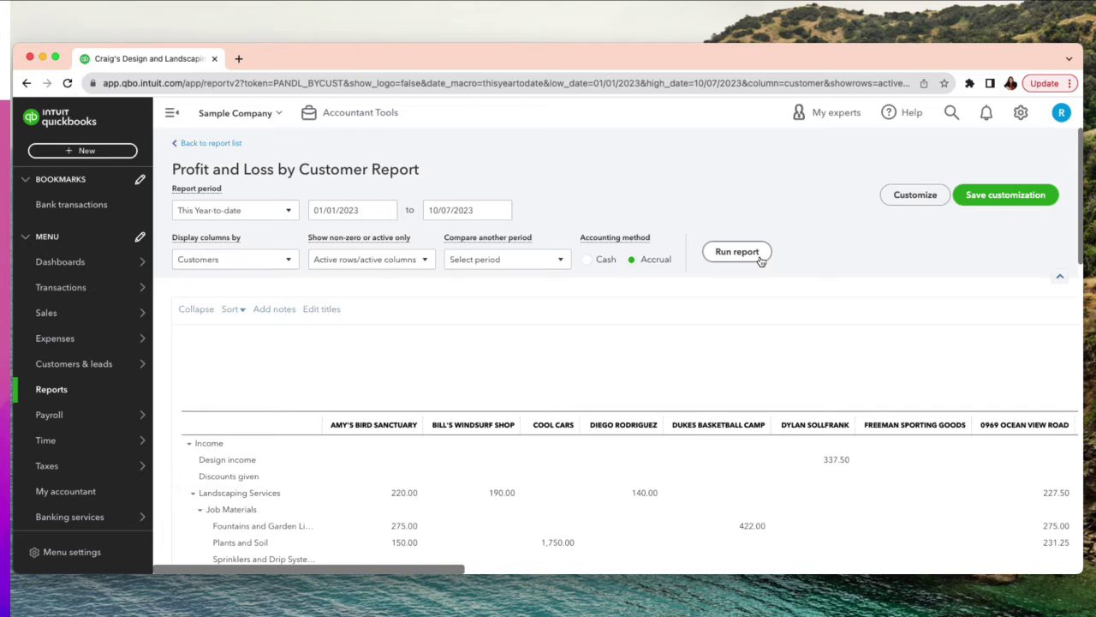
- Customize the report with a Customer filter for Amy's Bird Sanctuary and run it
{"action": "left_click", "coordinate": [929, 204]}
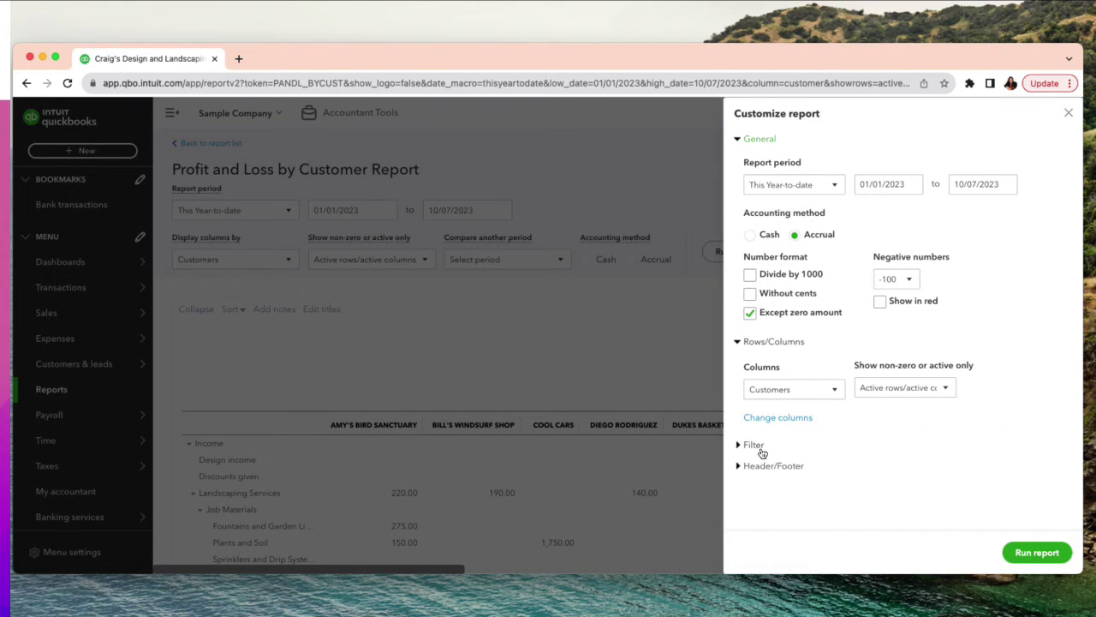
{"action": "left_click", "coordinate": [754, 447]}
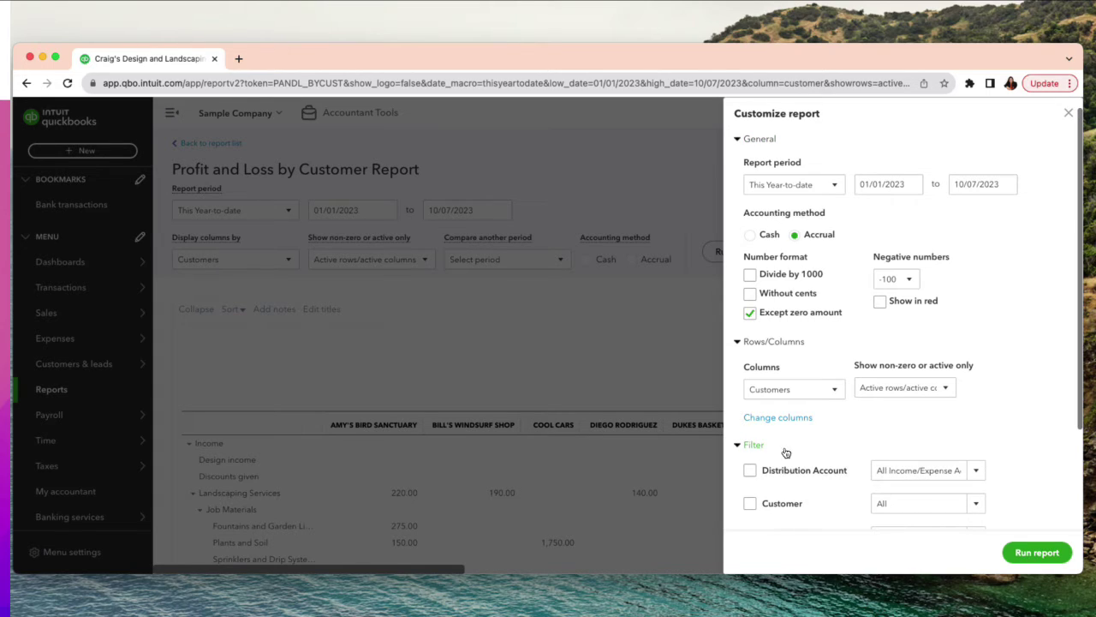
{"action": "left_click", "coordinate": [750, 503]}
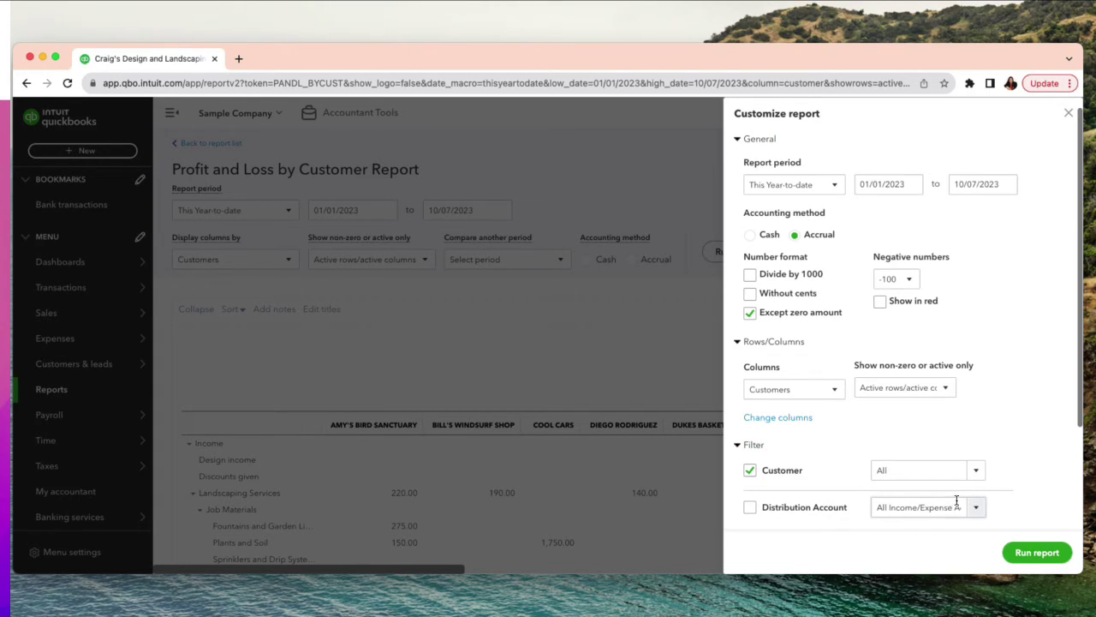
{"action": "left_click", "coordinate": [974, 471]}
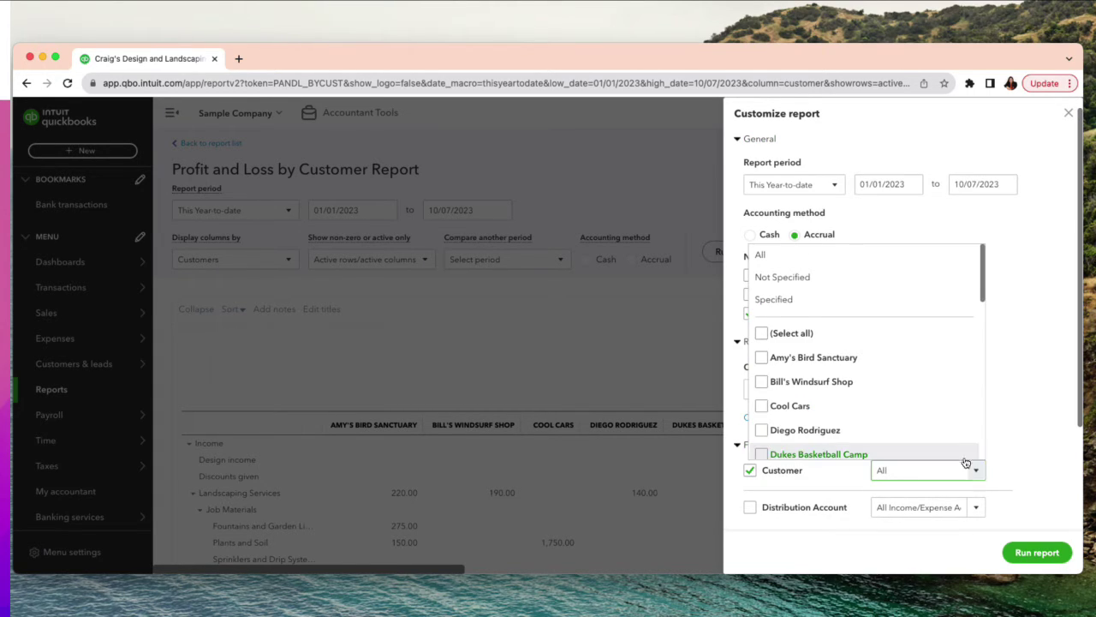
{"action": "left_click", "coordinate": [761, 358]}
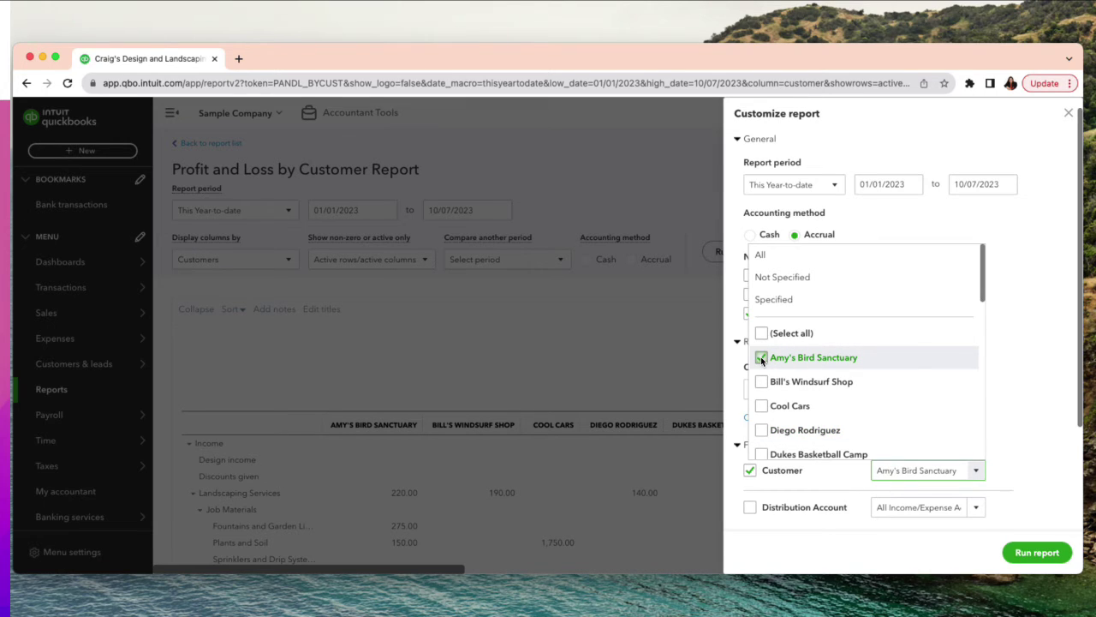
{"action": "left_click", "coordinate": [1024, 552]}
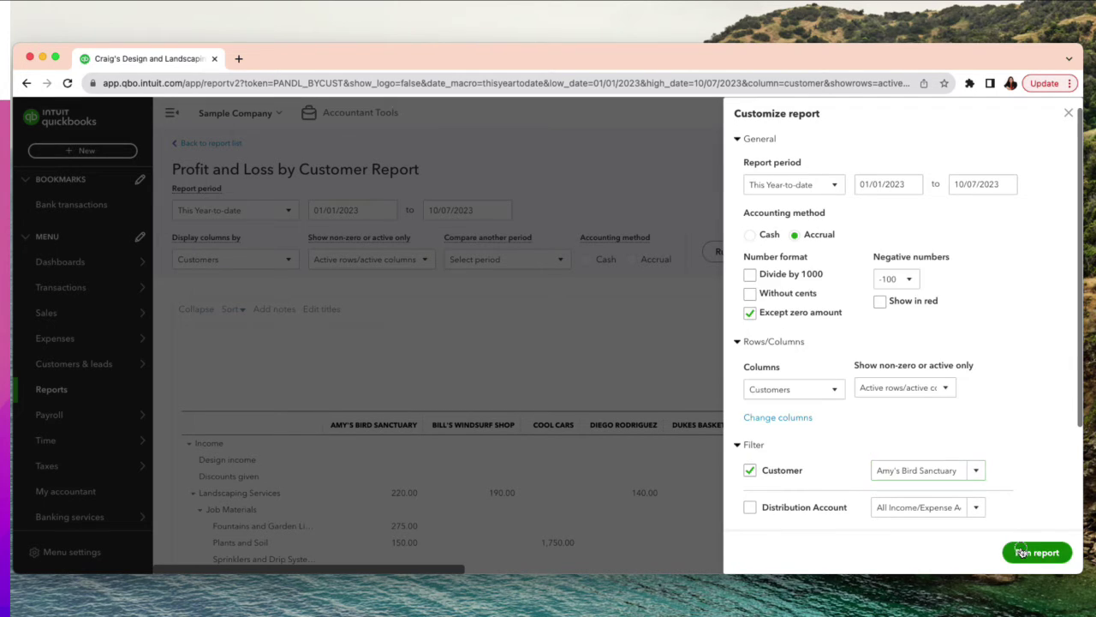
- Review the income, Equipment Rental expense and net income for Amy's Bird Sanctuary, and return to the report list
{"action": "scroll", "coordinate": [698, 483], "scroll_direction": "down", "scroll_amount": 2}
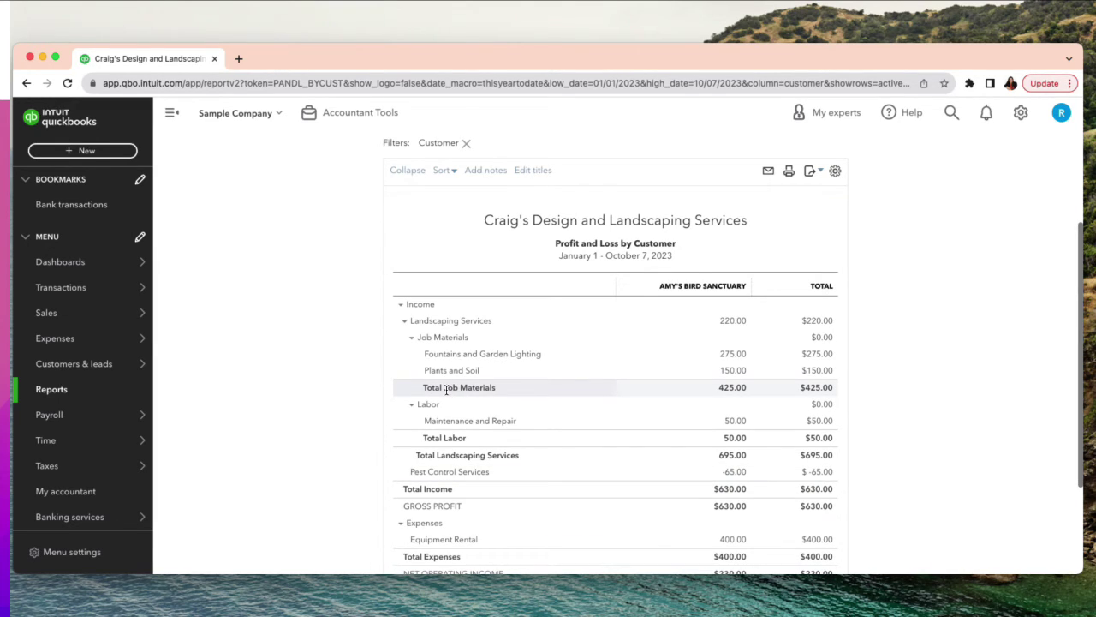
{"action": "scroll", "coordinate": [444, 390], "scroll_direction": "down", "scroll_amount": 5}
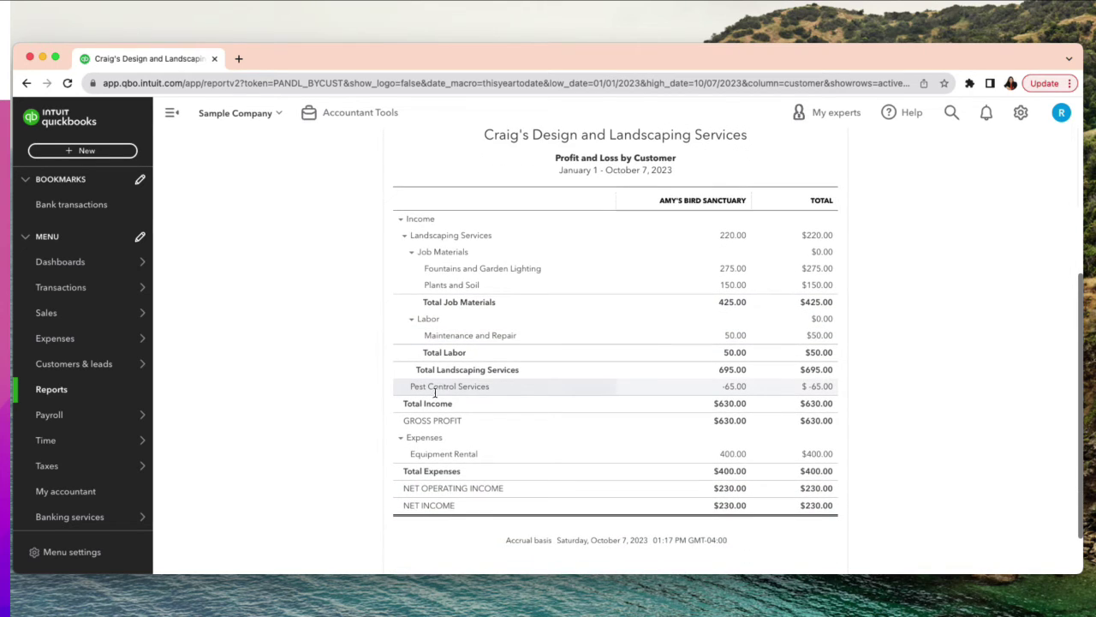
{"action": "scroll", "coordinate": [656, 368], "scroll_direction": "up", "scroll_amount": 1}
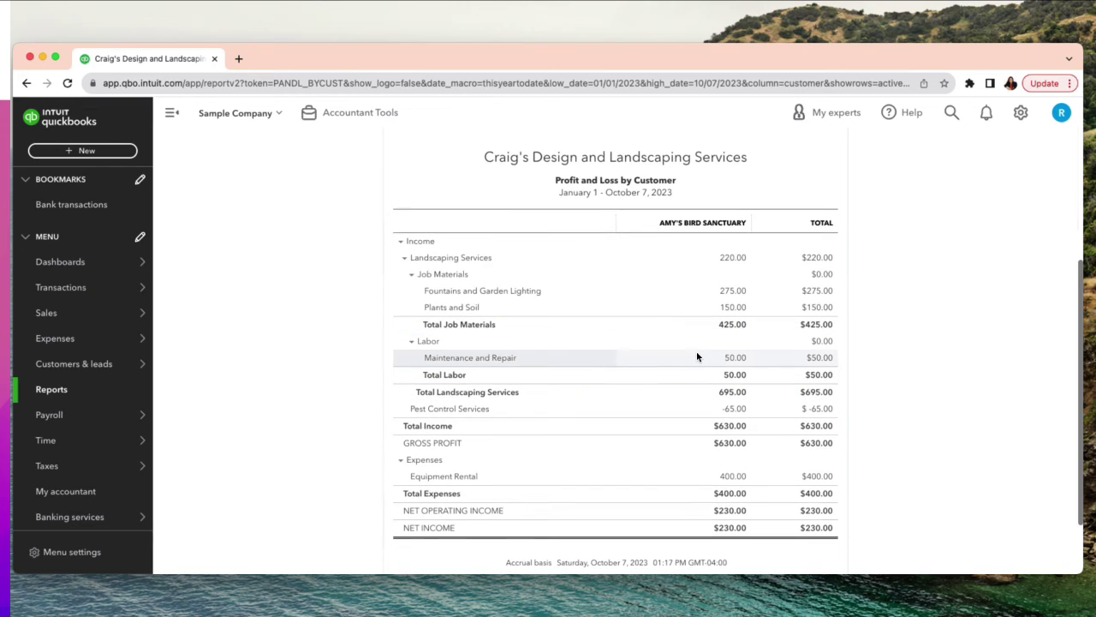
{"action": "scroll", "coordinate": [697, 351], "scroll_direction": "down", "scroll_amount": 1}
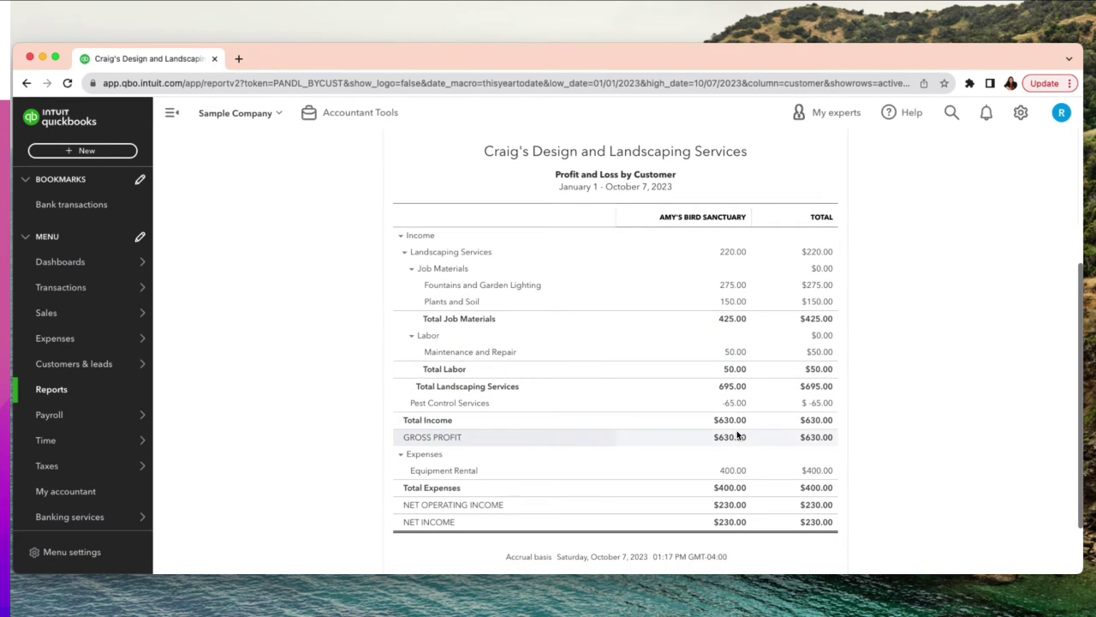
{"action": "scroll", "coordinate": [738, 437], "scroll_direction": "down", "scroll_amount": 1}
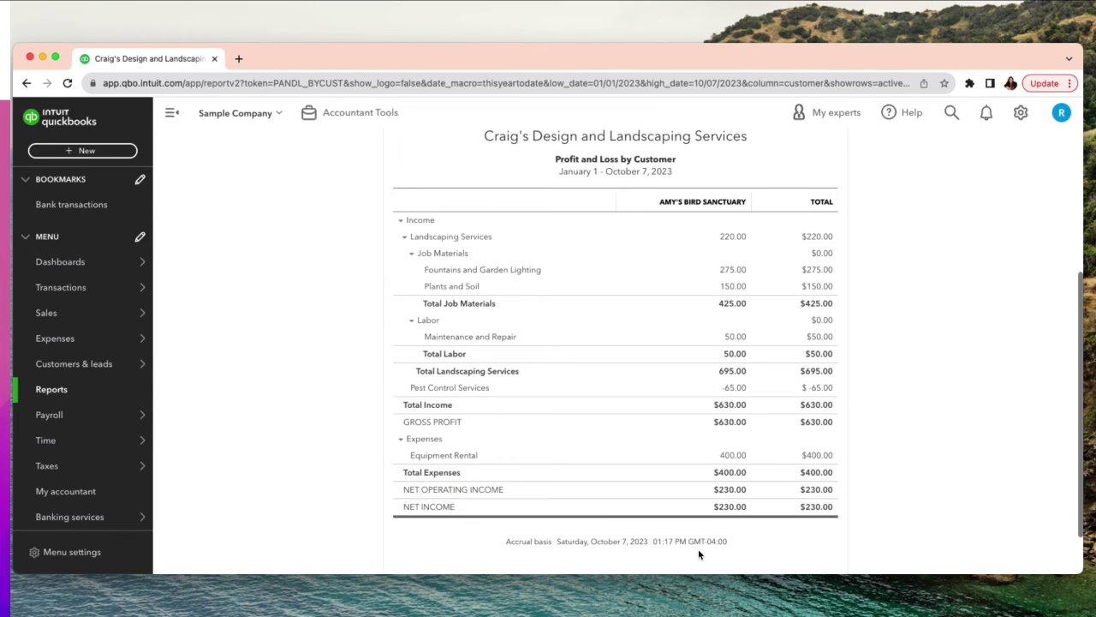
{"action": "scroll", "coordinate": [698, 554], "scroll_direction": "up", "scroll_amount": 5}
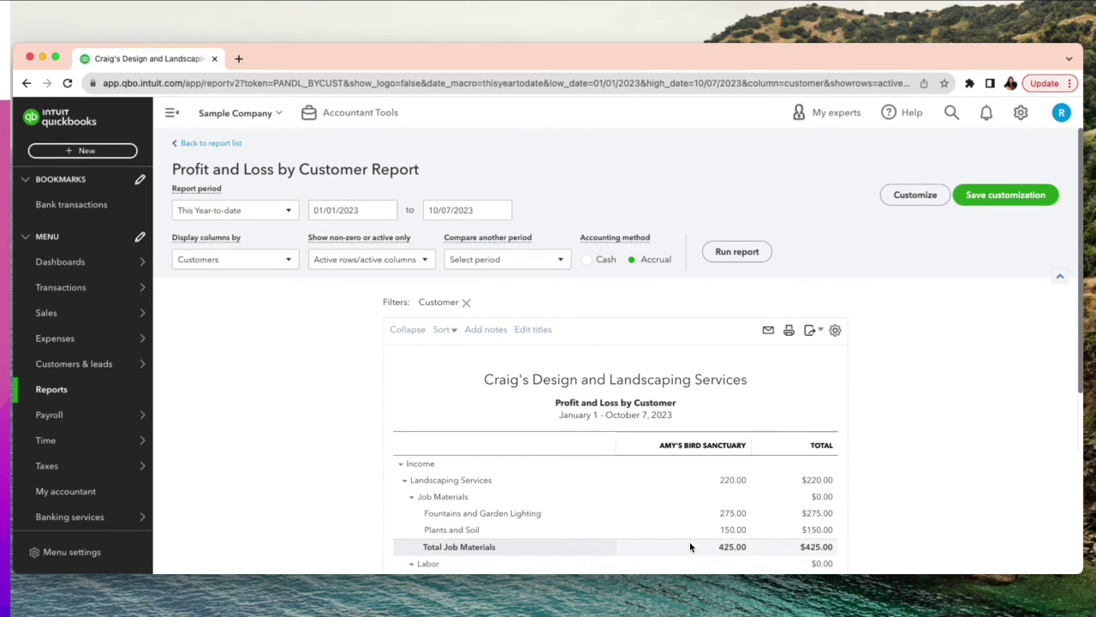
{"action": "left_click", "coordinate": [214, 144]}
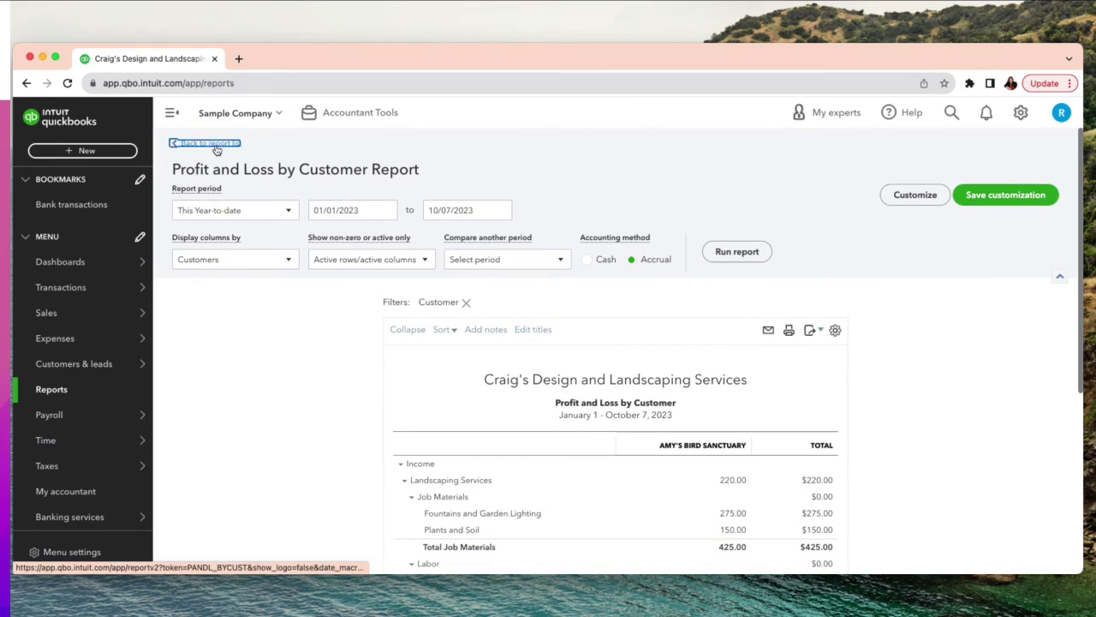